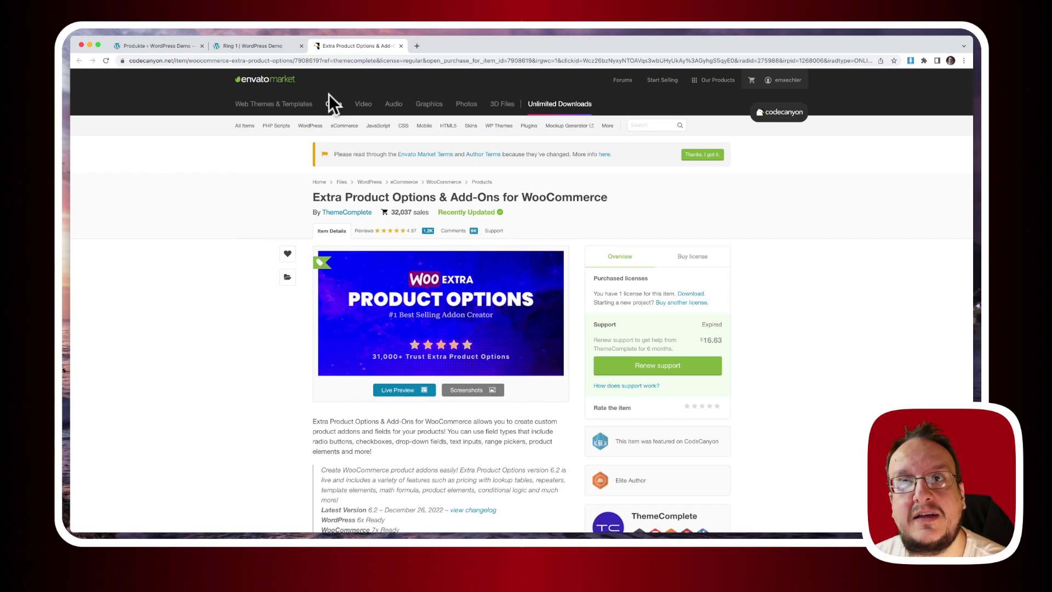
Review the choices offered under Metall and Grösse on the Ring 1 shop page.
left_click(273, 46)
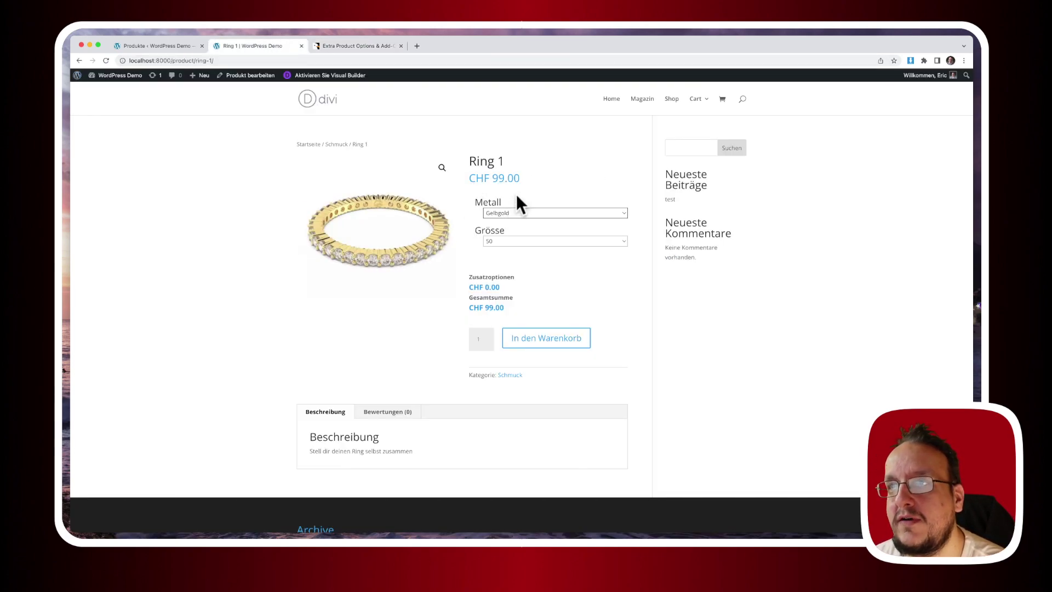
left_click(518, 214)
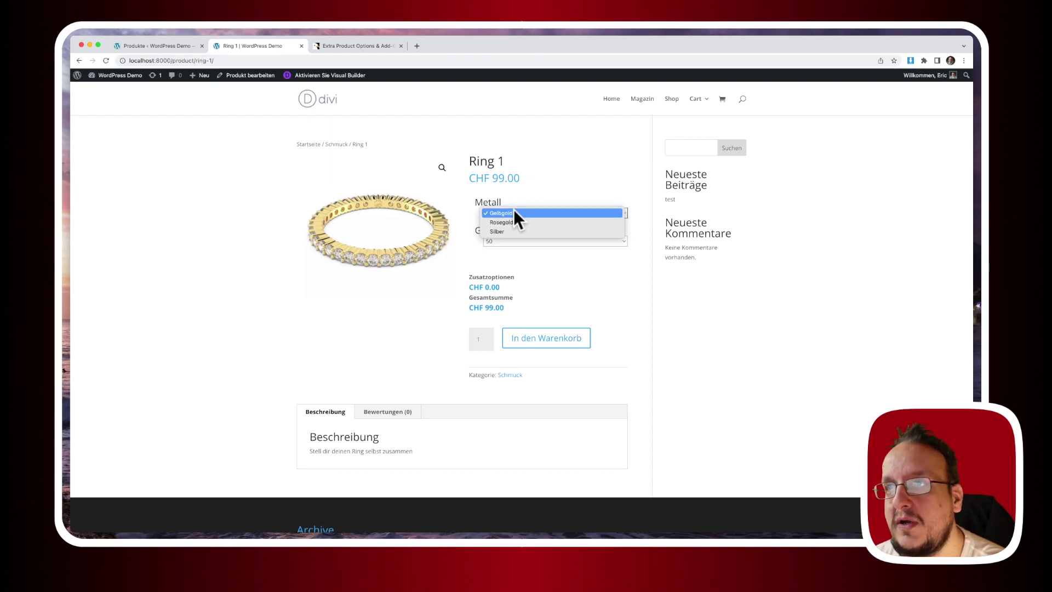
left_click(523, 246)
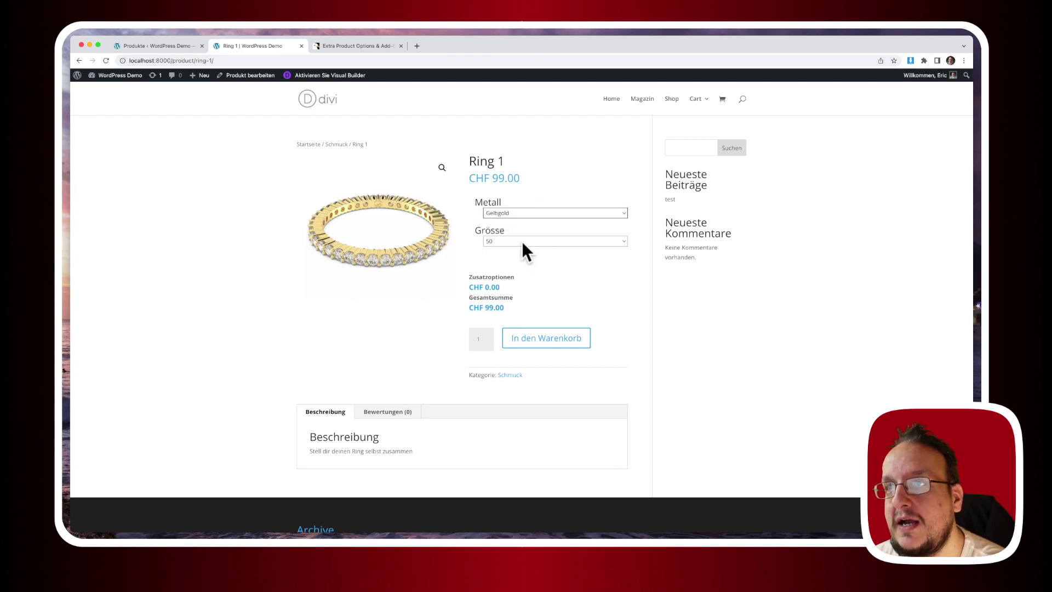
left_click(521, 240)
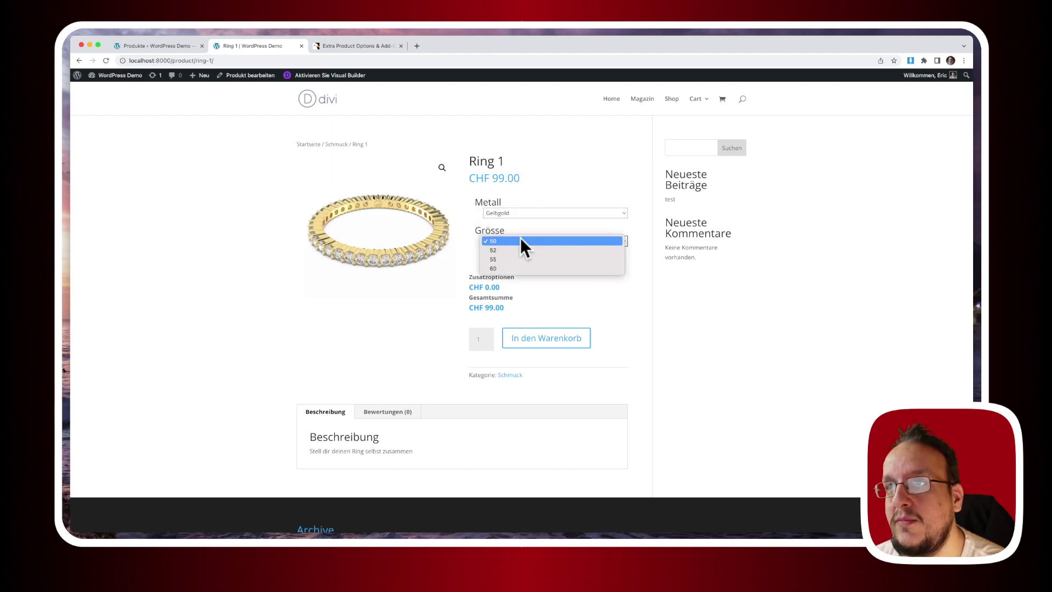
left_click(637, 302)
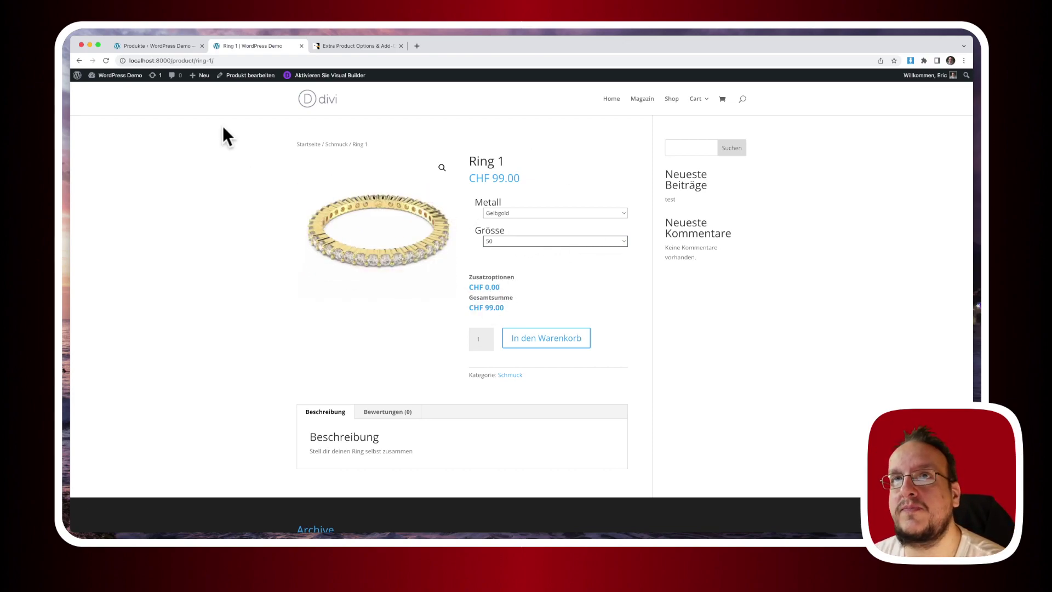
Open the Ring 1 product for editing and show its additional product options.
left_click(165, 48)
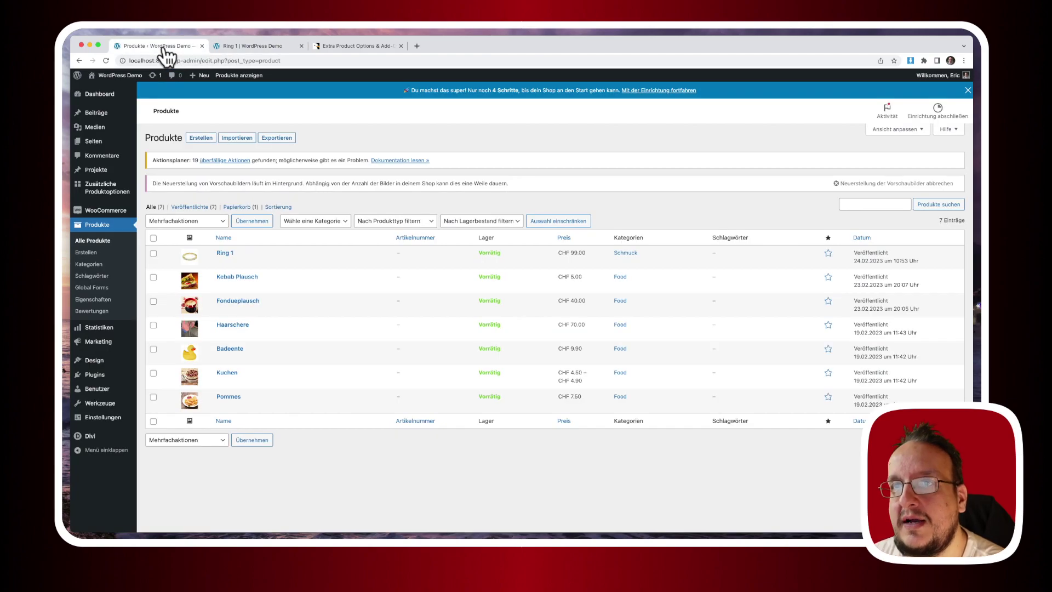
left_click(225, 253)
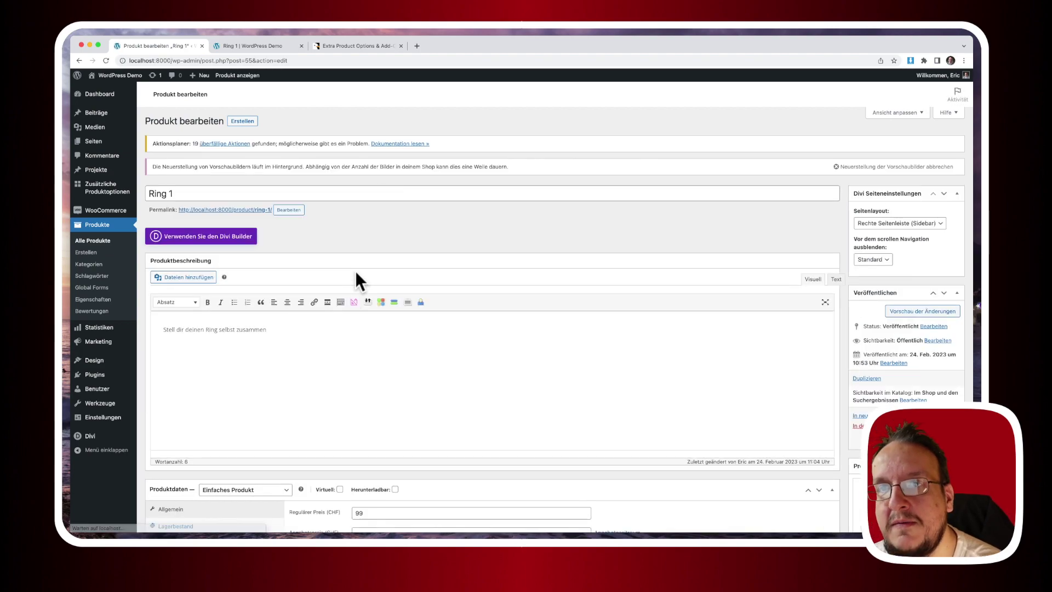
scroll(356, 276, "down", 2)
scroll(357, 279, "down", 3)
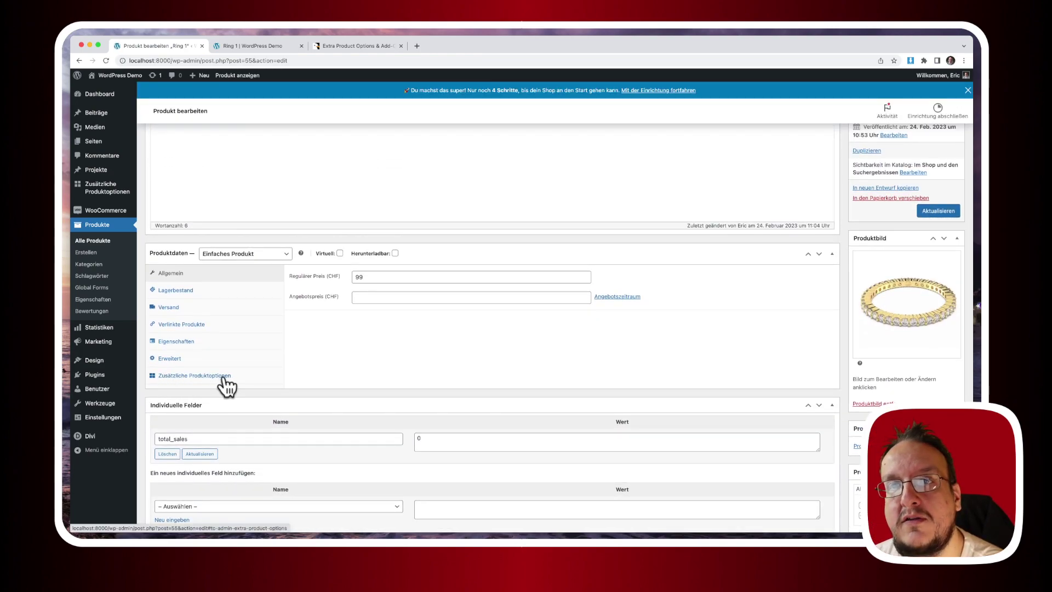
left_click(228, 378)
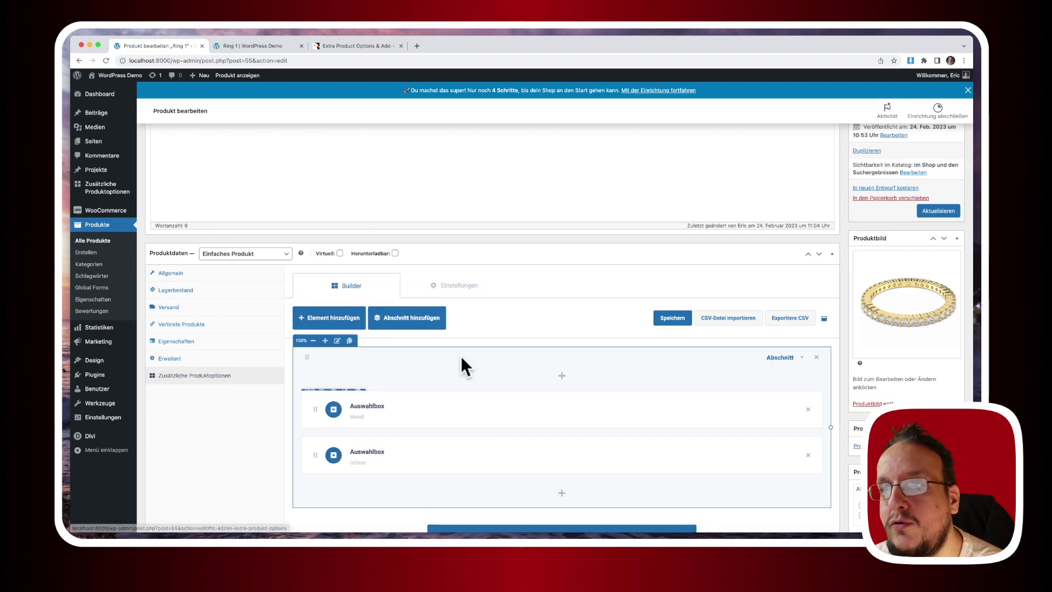
Review the element types available for the options section, and check Ring 1's shop page for comparison.
left_click(561, 375)
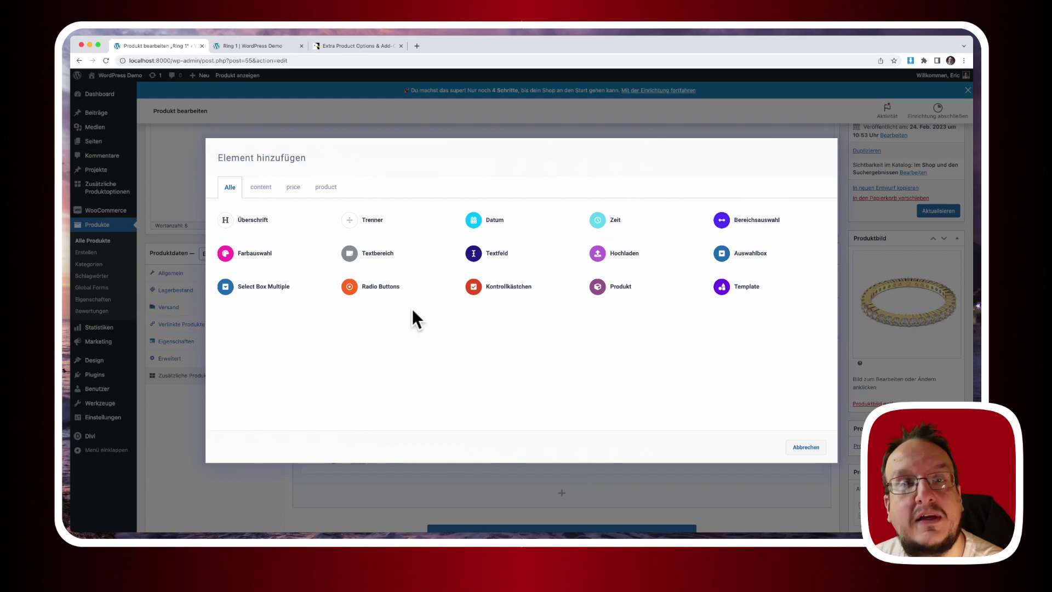
left_click(816, 455)
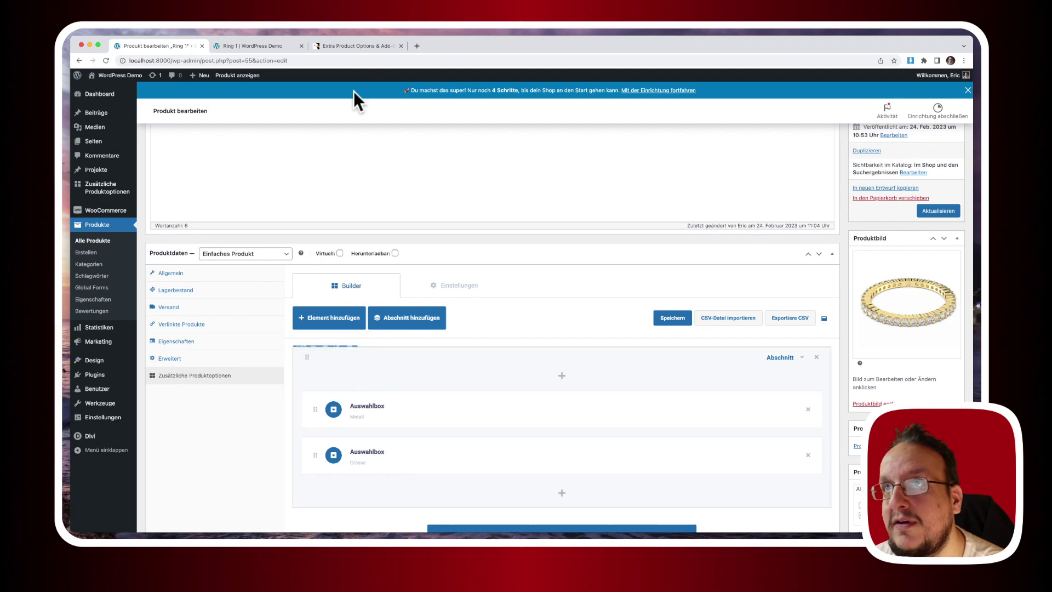
left_click(257, 45)
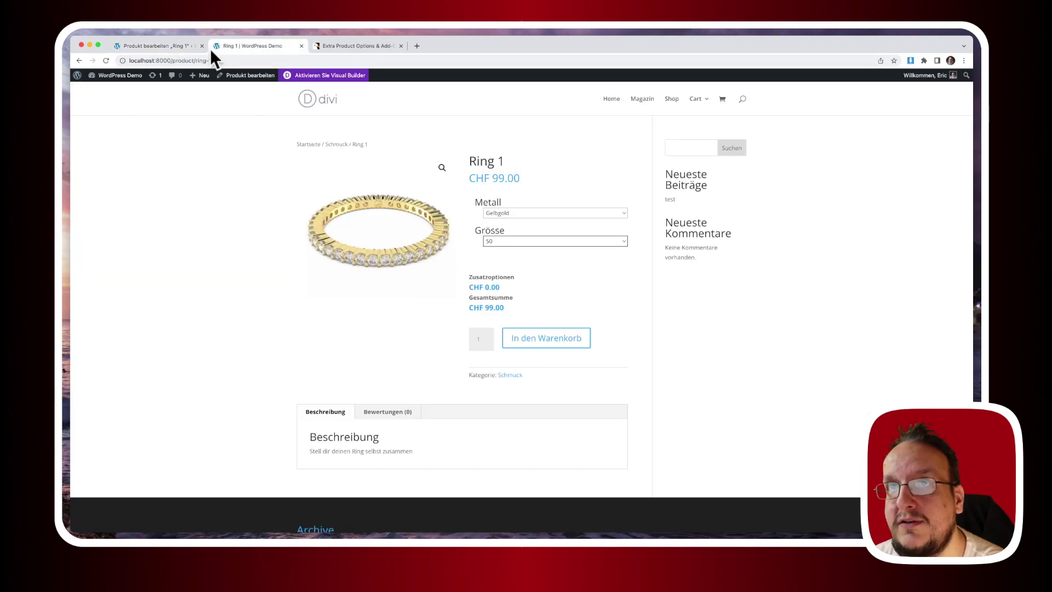
left_click(207, 47)
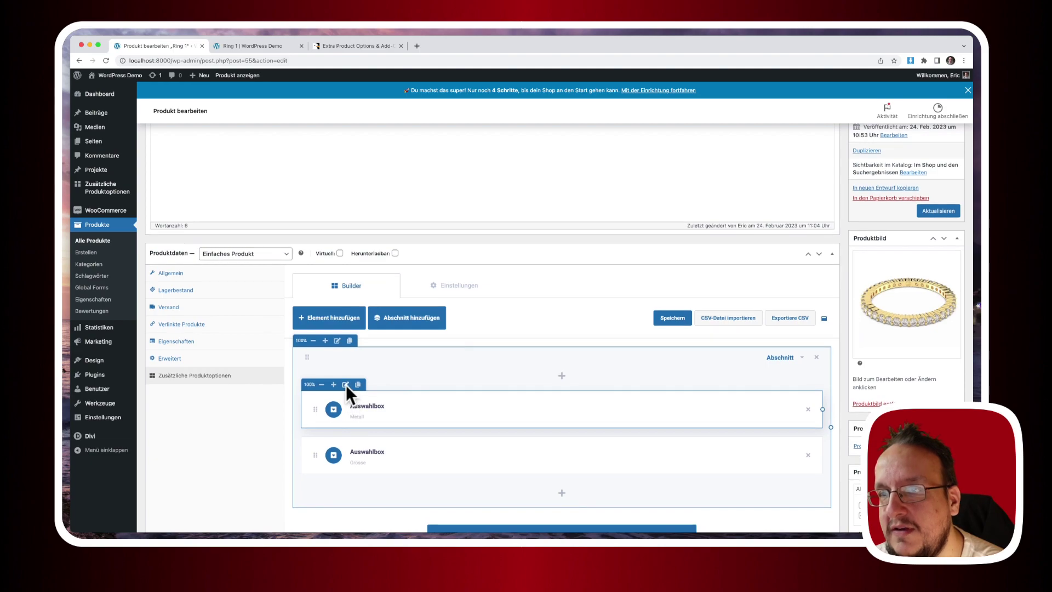
Examine the label settings and the general options with their choices for the Metall select box.
left_click(347, 385)
left_click(204, 164)
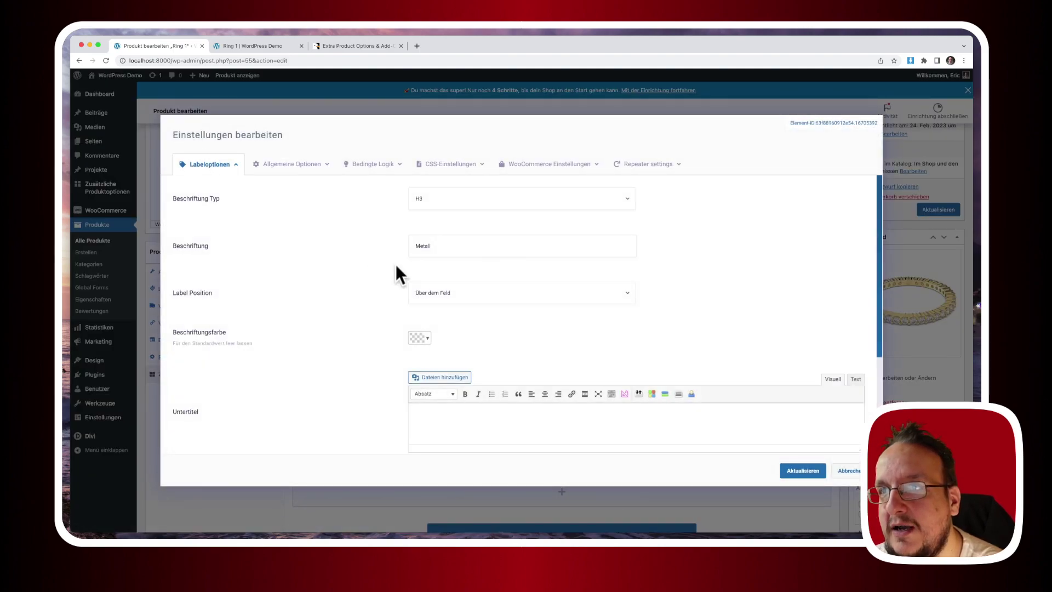
left_click(278, 164)
scroll(307, 270, "down", 6)
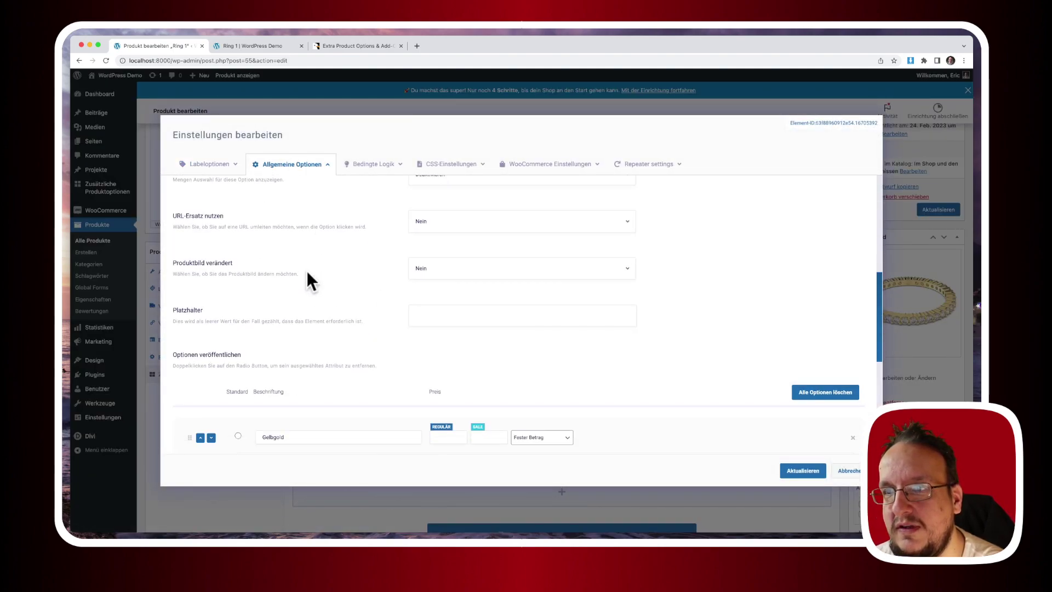
scroll(307, 271, "down", 3)
scroll(307, 271, "up", 3)
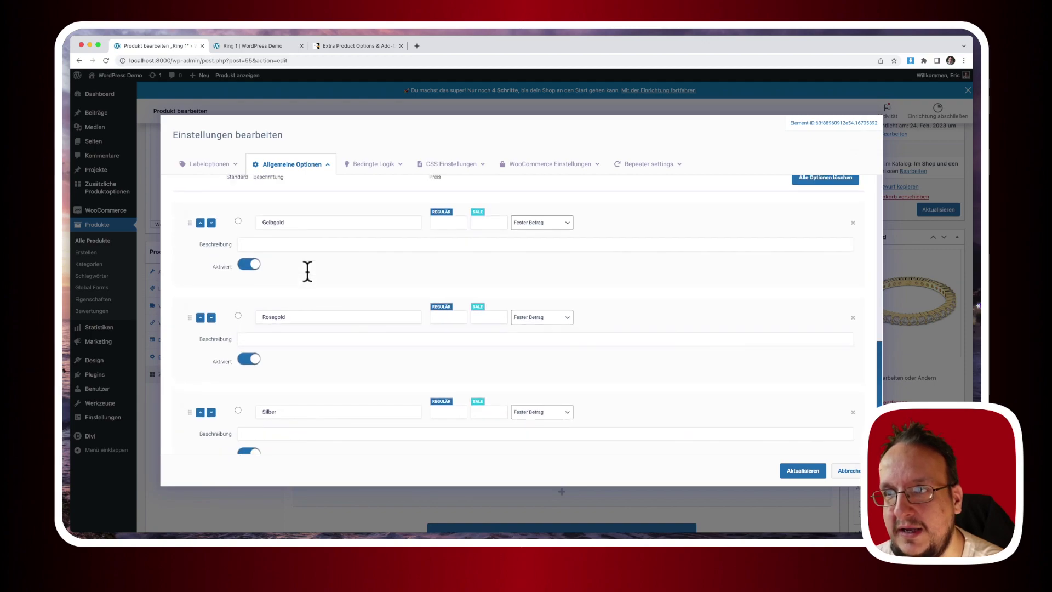
Look up the details of the Duplicate Page plugin among the installed plugins.
left_click(104, 241)
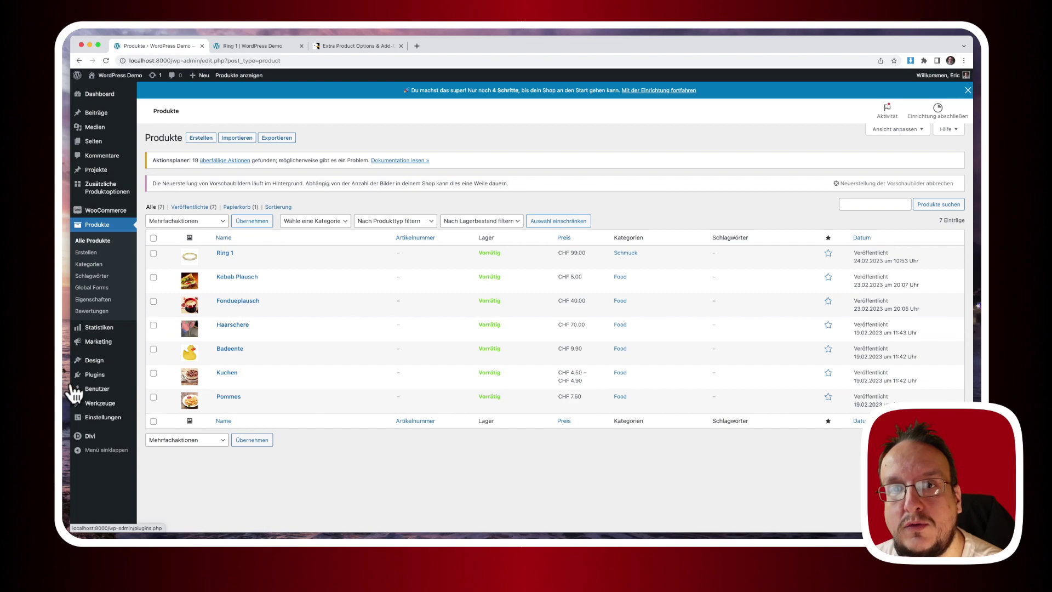
left_click(91, 377)
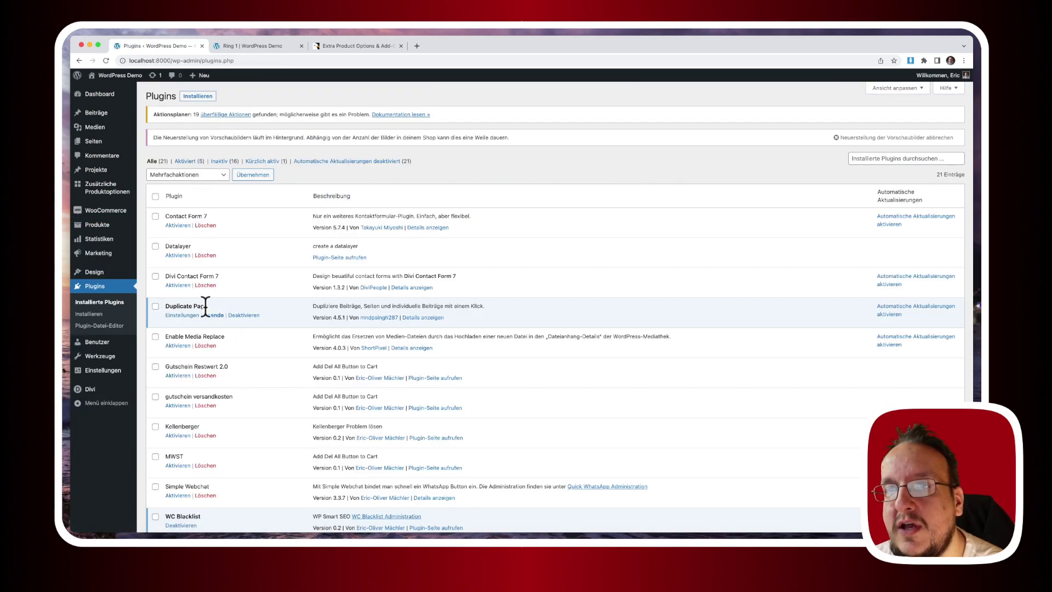
left_click(413, 317)
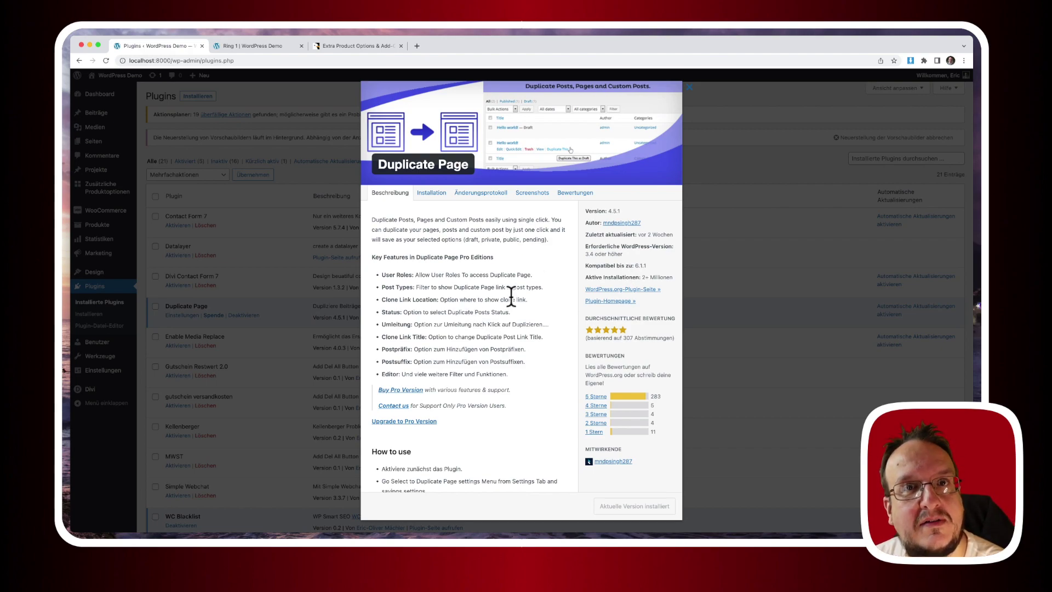
left_click(799, 337)
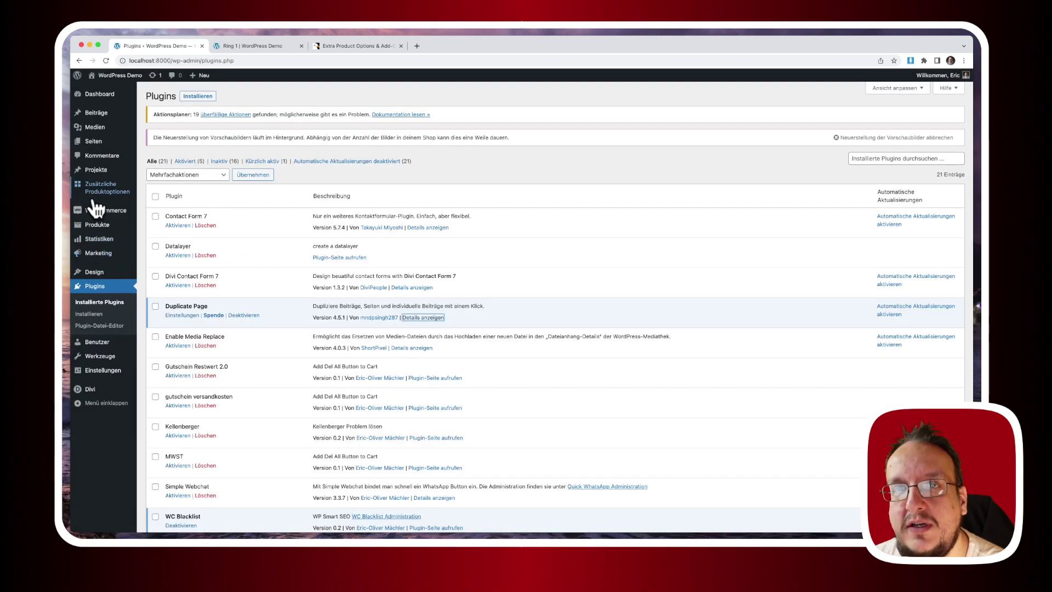
Duplicate the Ring 1 product from the product list.
left_click(98, 225)
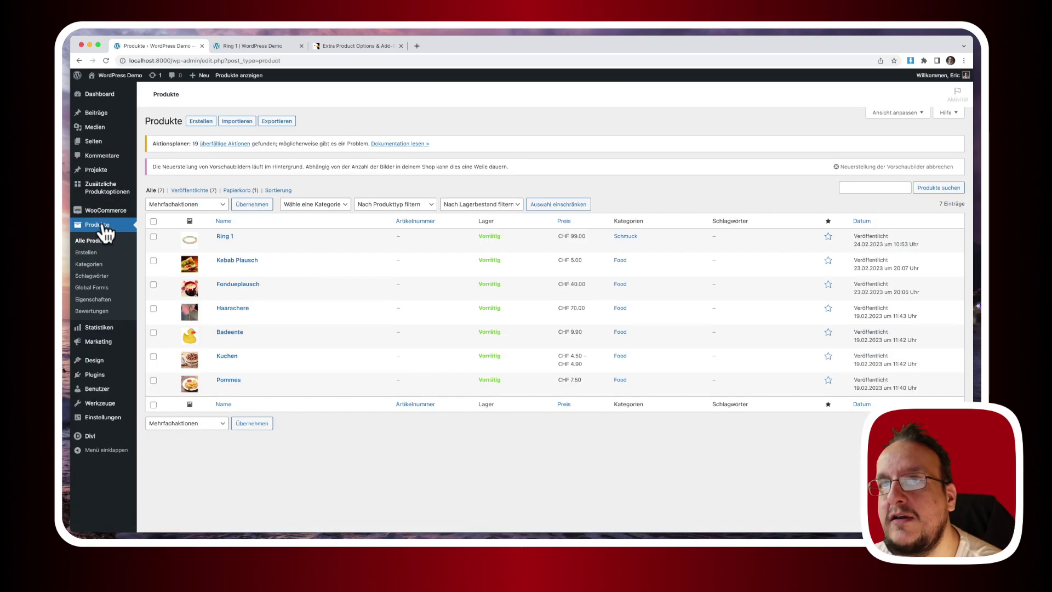
mouse_move(252, 247)
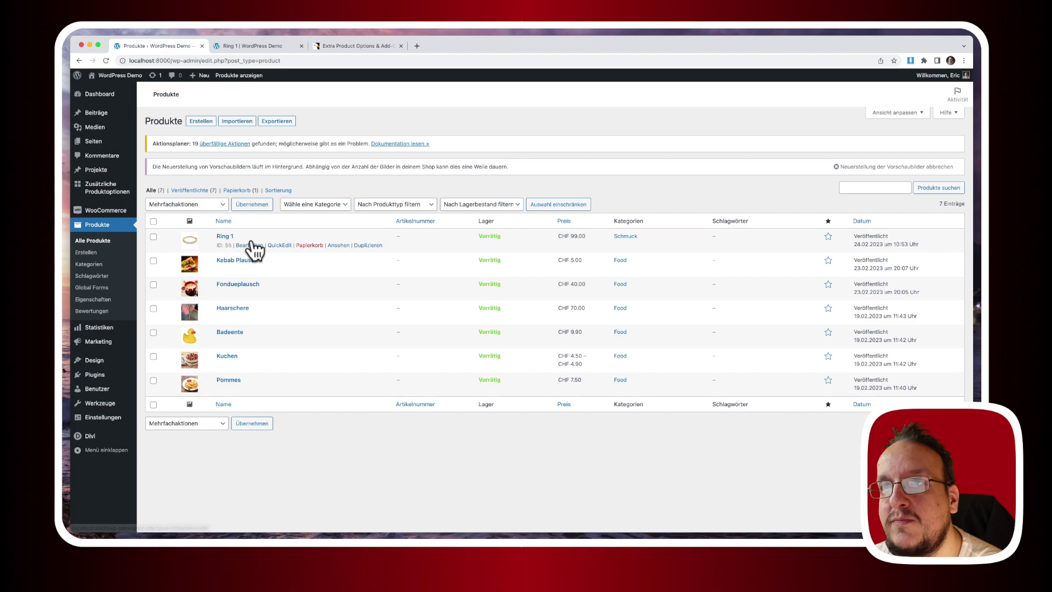
left_click(370, 267)
left_click(369, 262)
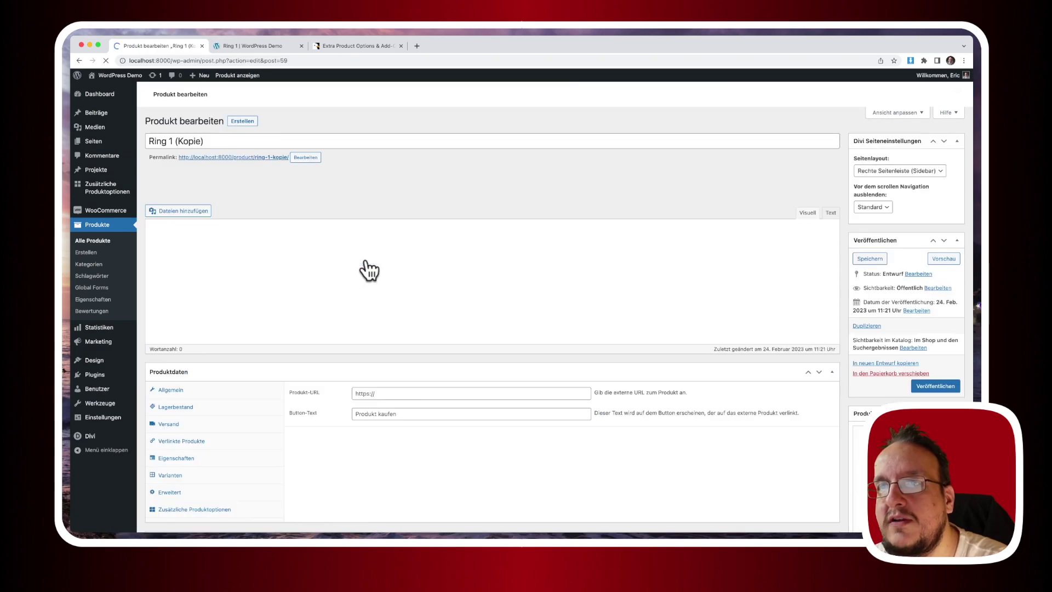
Open the Ring 1 copy for editing and rename it to Ring 2.
left_click(98, 241)
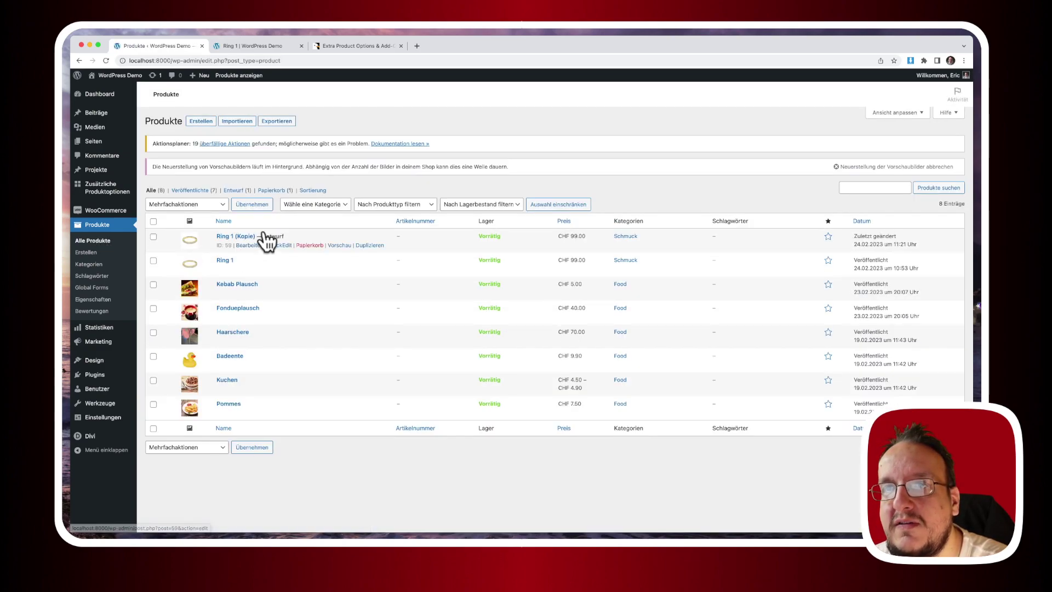
left_click(248, 246)
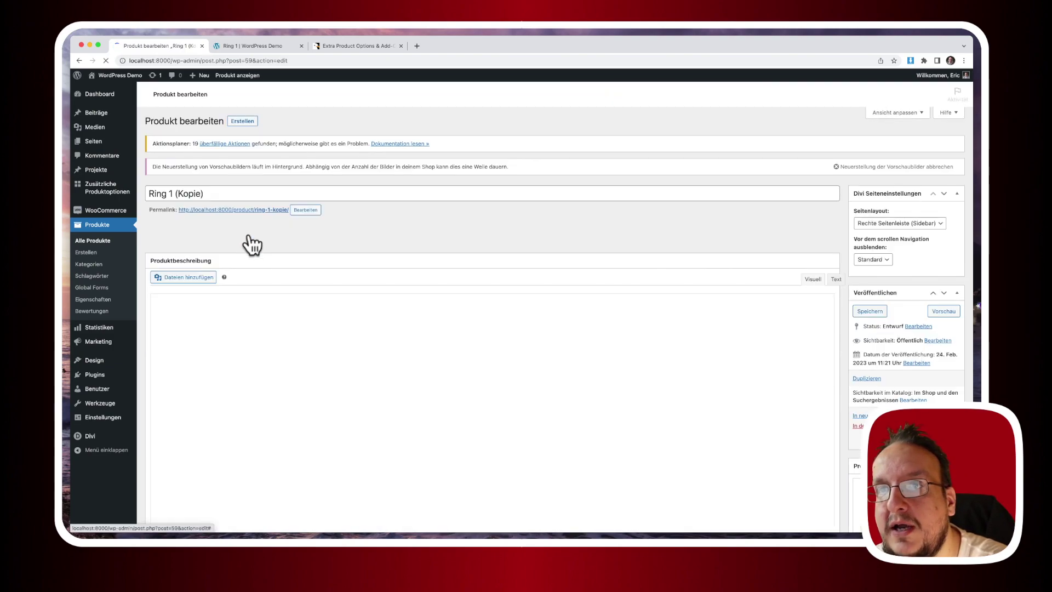
left_click_drag(217, 193, 167, 194)
type("2")
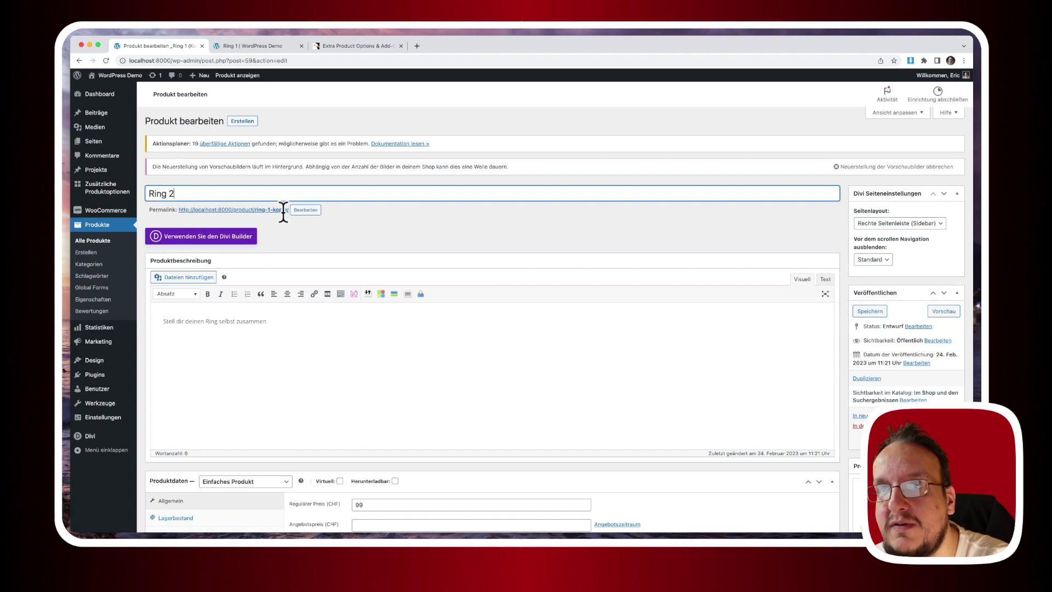
Clear the old permalink slug so it regenerates as ring-2, and publish the product.
left_click(299, 210)
key("super+a")
key("BackSpace")
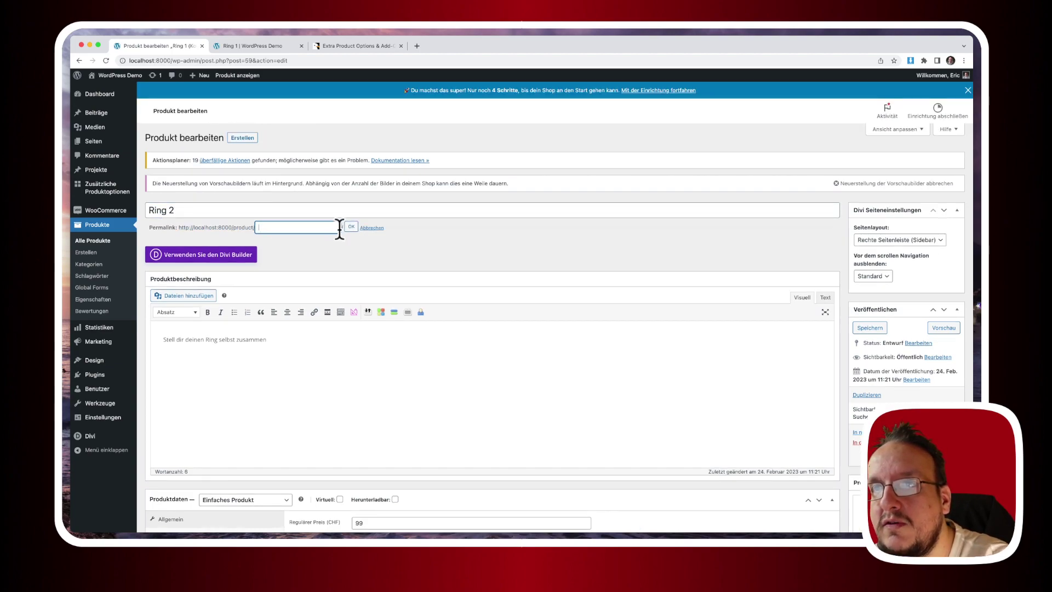
left_click(350, 227)
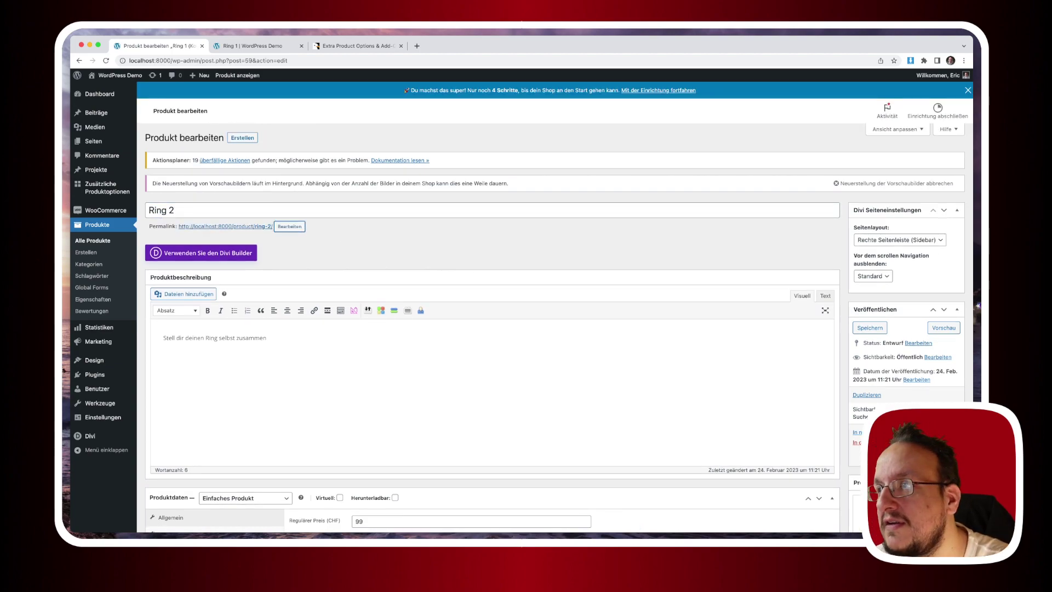
left_click(869, 328)
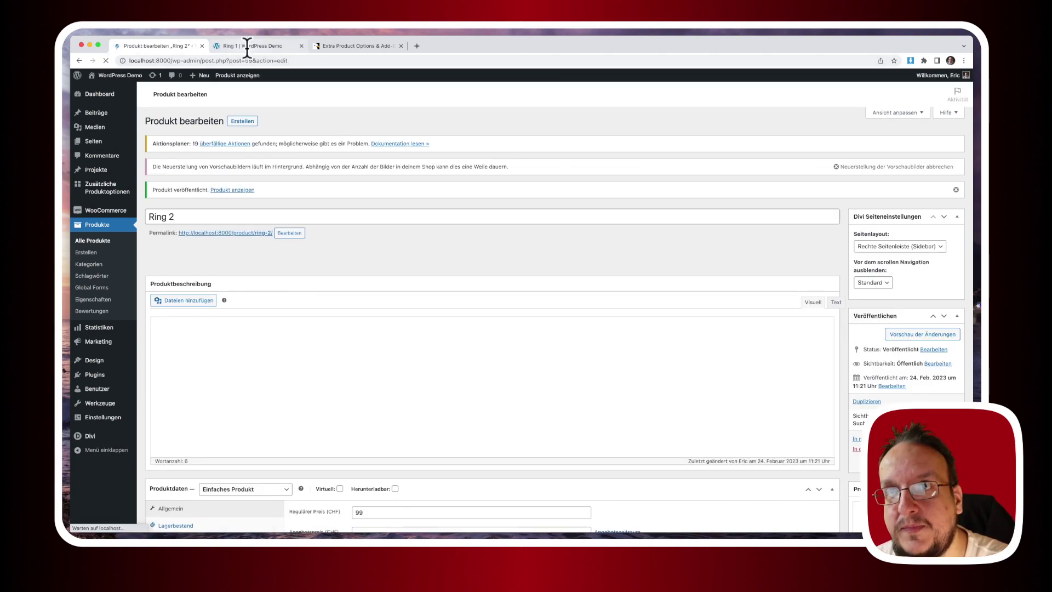
Open the Ring 2 product page from the storefront's shop overview.
left_click(247, 46)
left_click(671, 99)
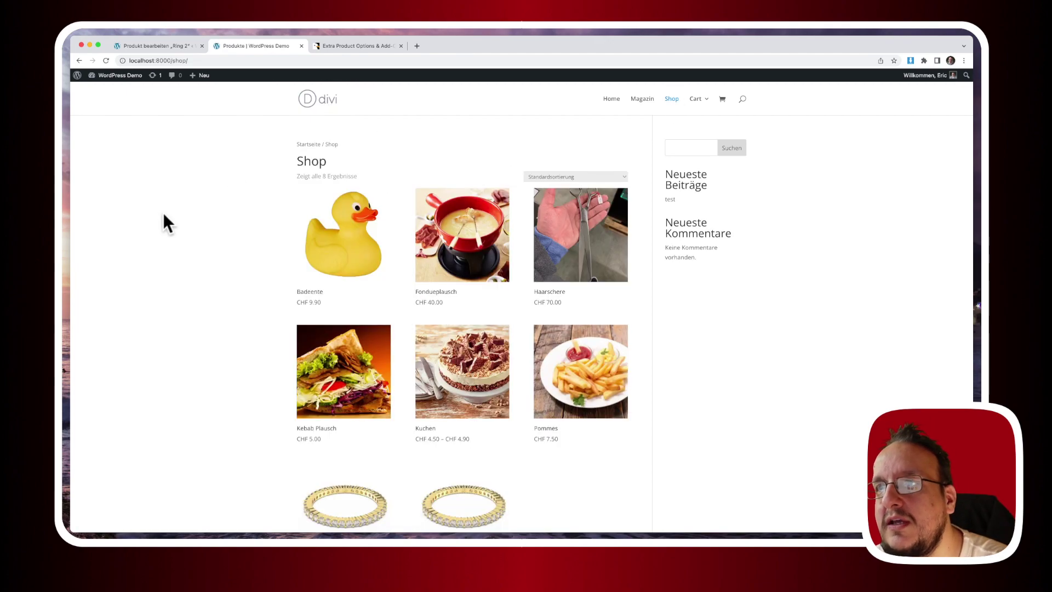
scroll(163, 212, "down", 5)
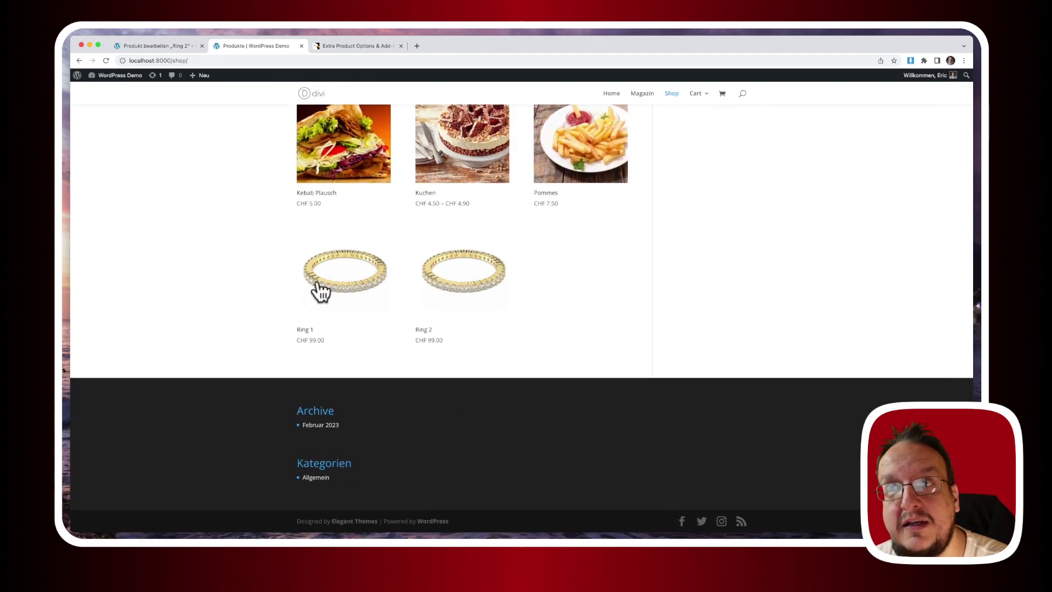
left_click(470, 277)
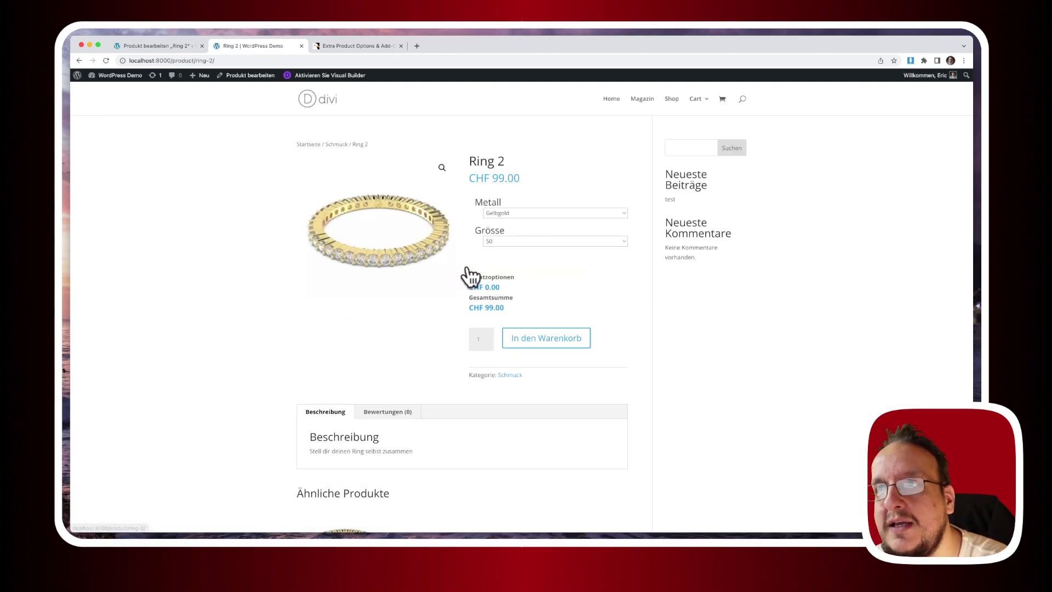
Test the Ring 2 options by choosing Rosegold for Metall and 52 for Grösse.
left_click(496, 216)
left_click(499, 222)
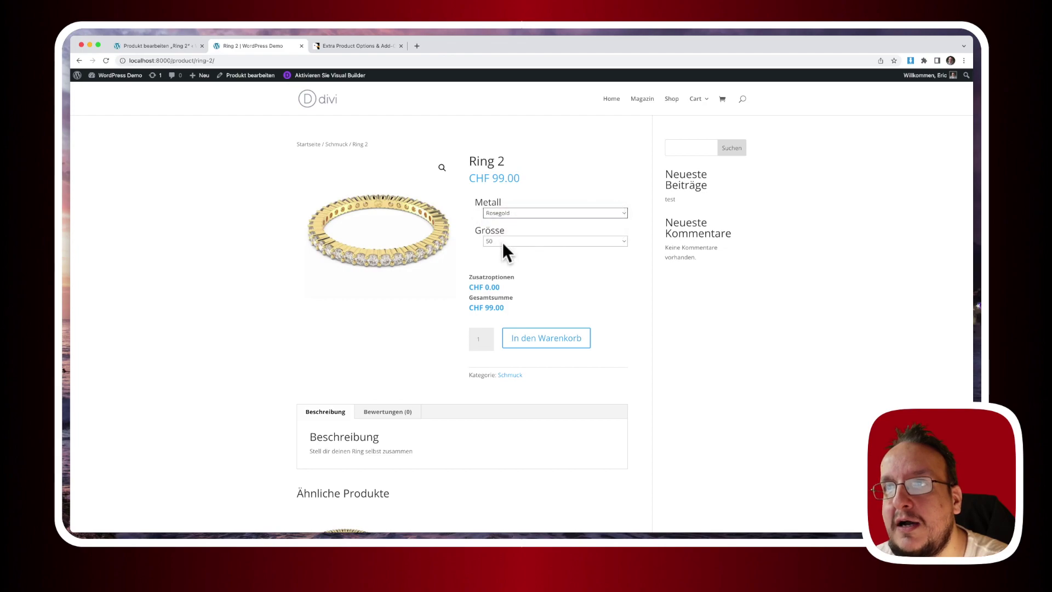
left_click(502, 242)
left_click(515, 250)
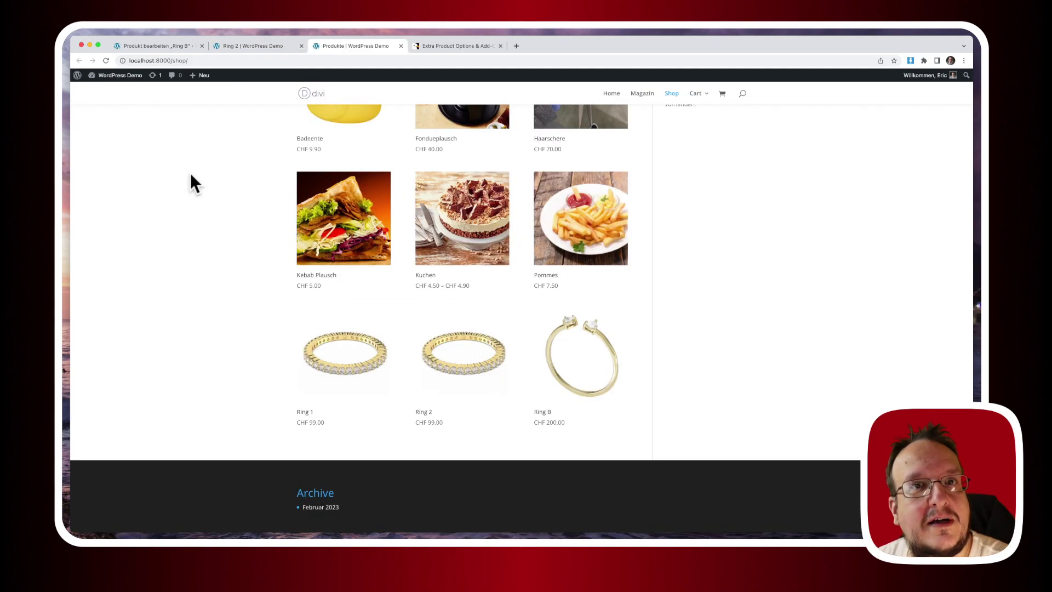
Open the Ring B product page from the shop overview.
left_click(582, 357)
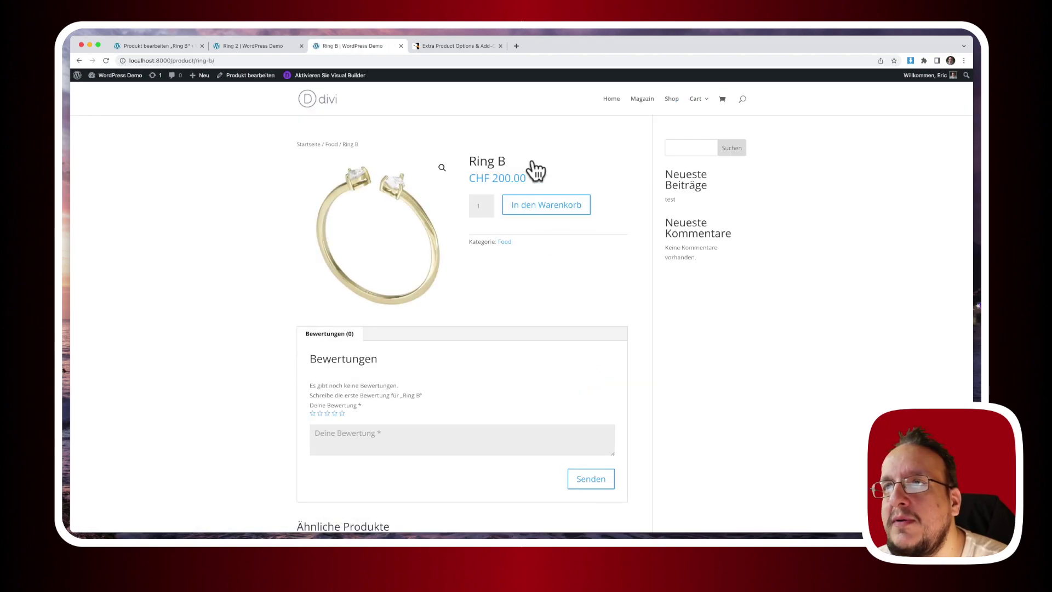
Return to editing Ring B and display its additional product options.
left_click(168, 45)
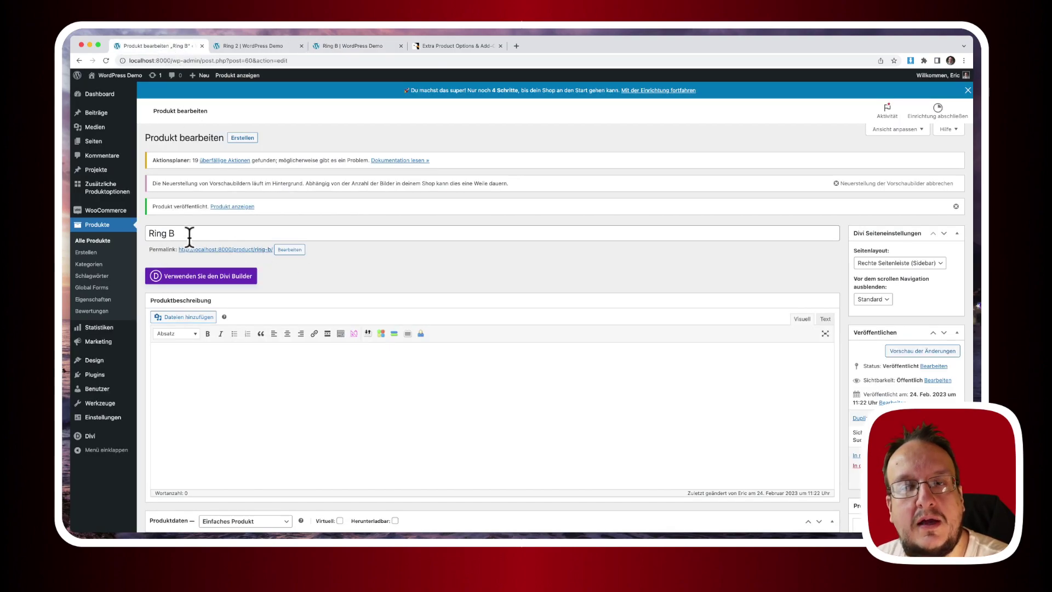
scroll(188, 236, "down", 5)
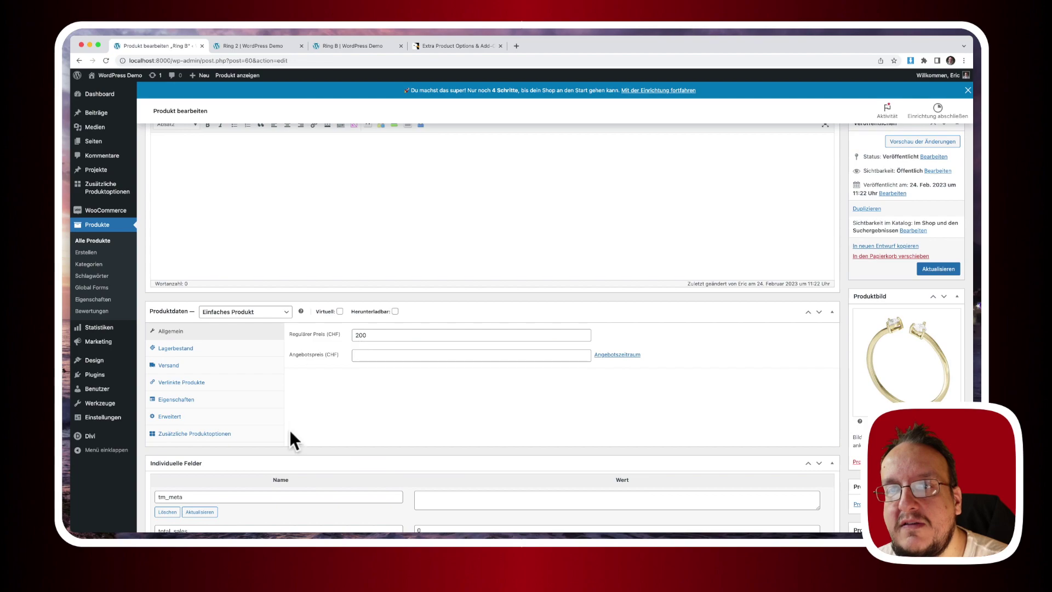
left_click(233, 434)
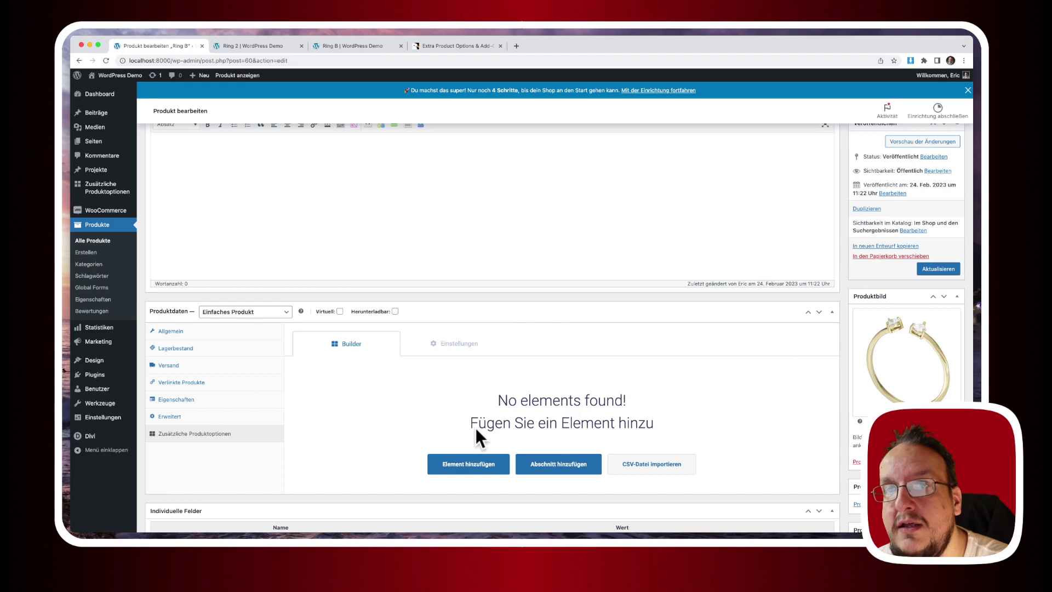
Go from the Ring 2 page to the WordPress product list and open Ring 1 for editing.
left_click(243, 46)
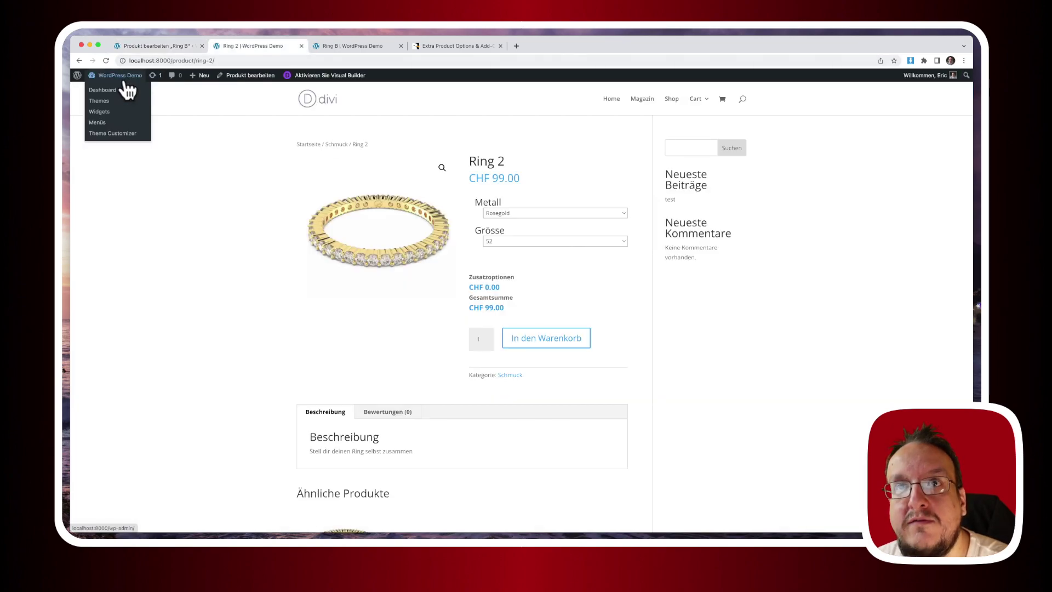
left_click(118, 91)
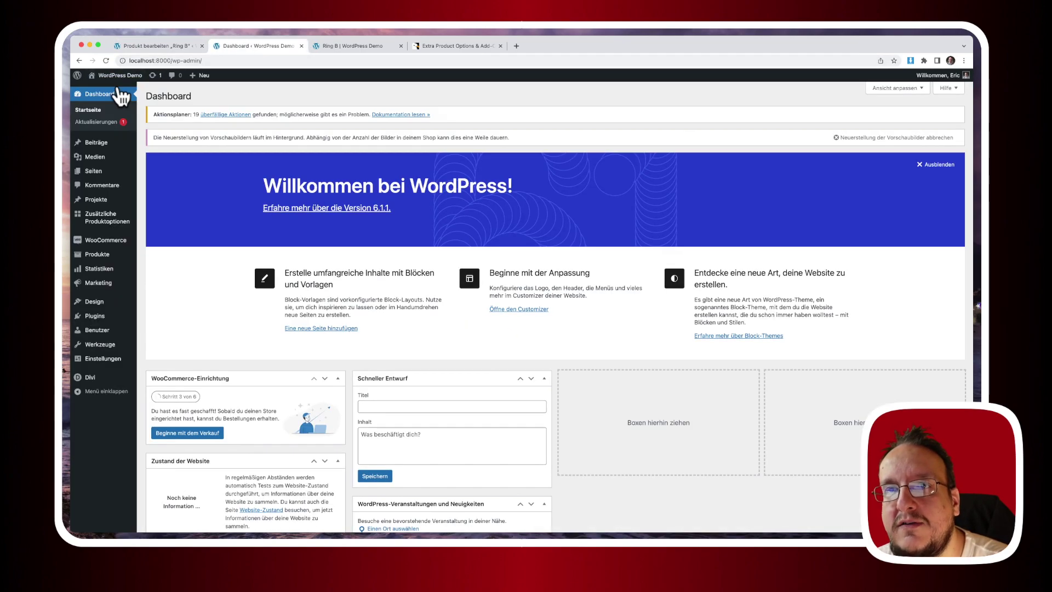
left_click(103, 258)
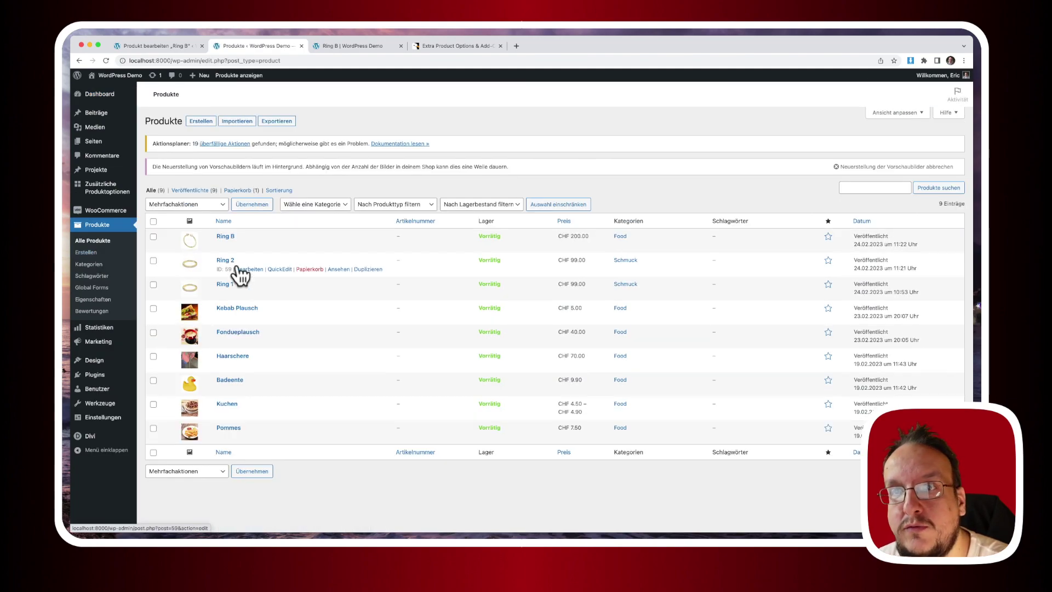
left_click(248, 294)
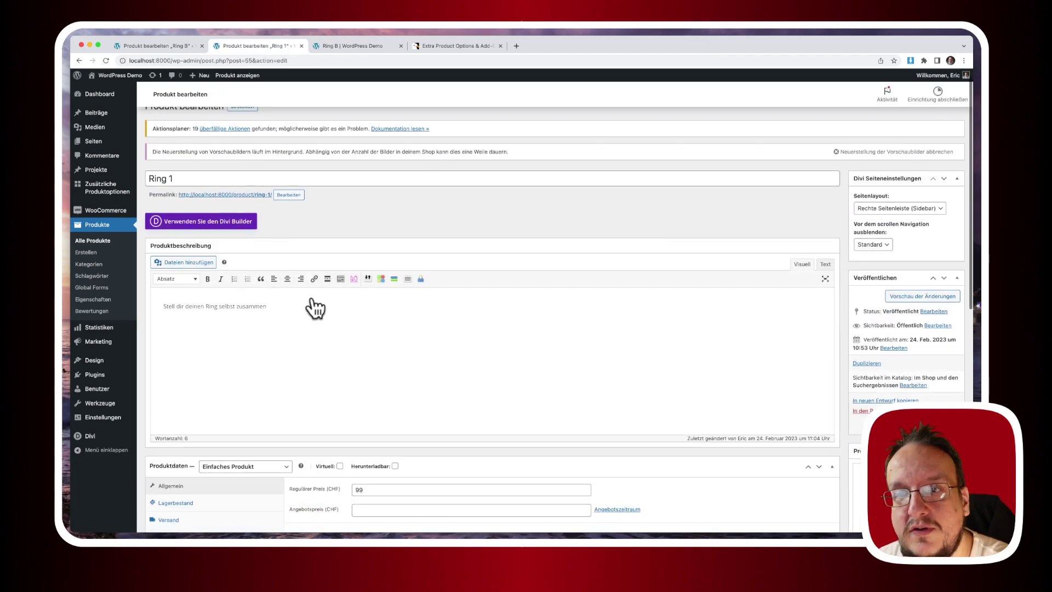
Export Ring 1's additional product options as a CSV file.
scroll(315, 308, "down", 5)
left_click(212, 350)
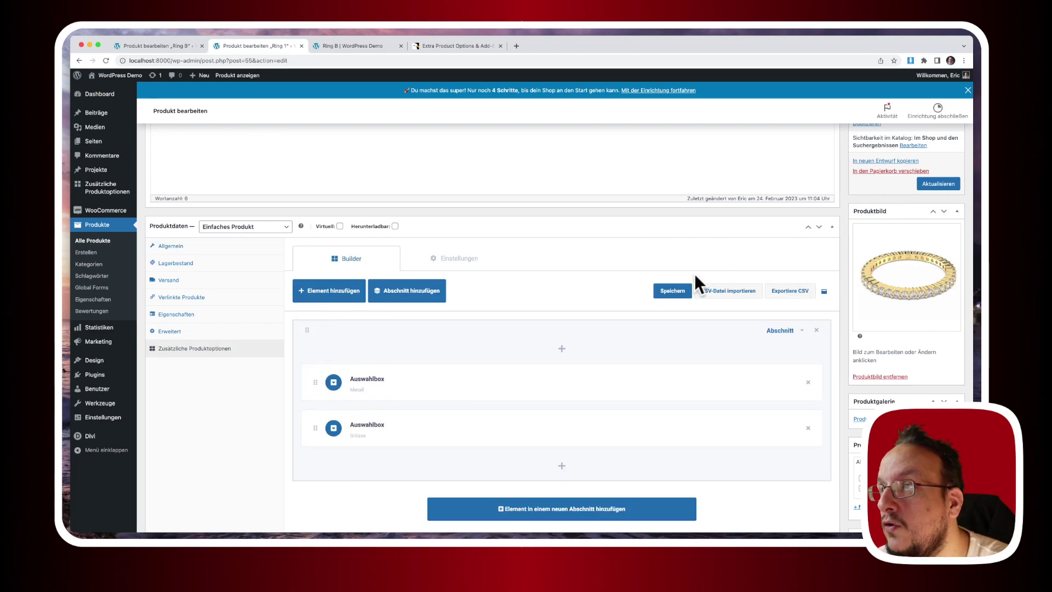
left_click(794, 296)
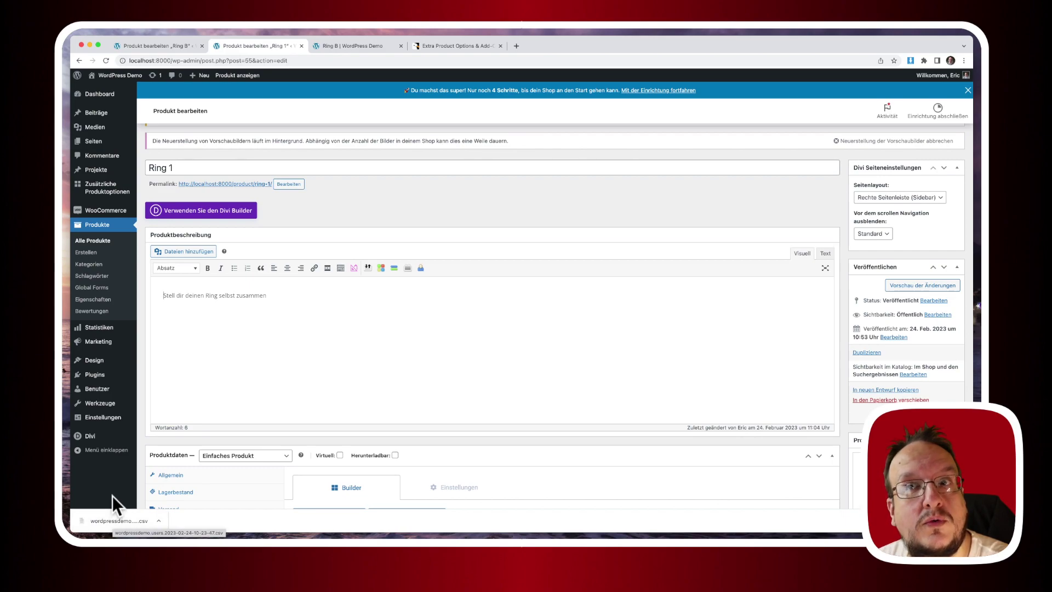
Reopen Ring B for editing from the full product list and show its additional product options.
left_click(156, 45)
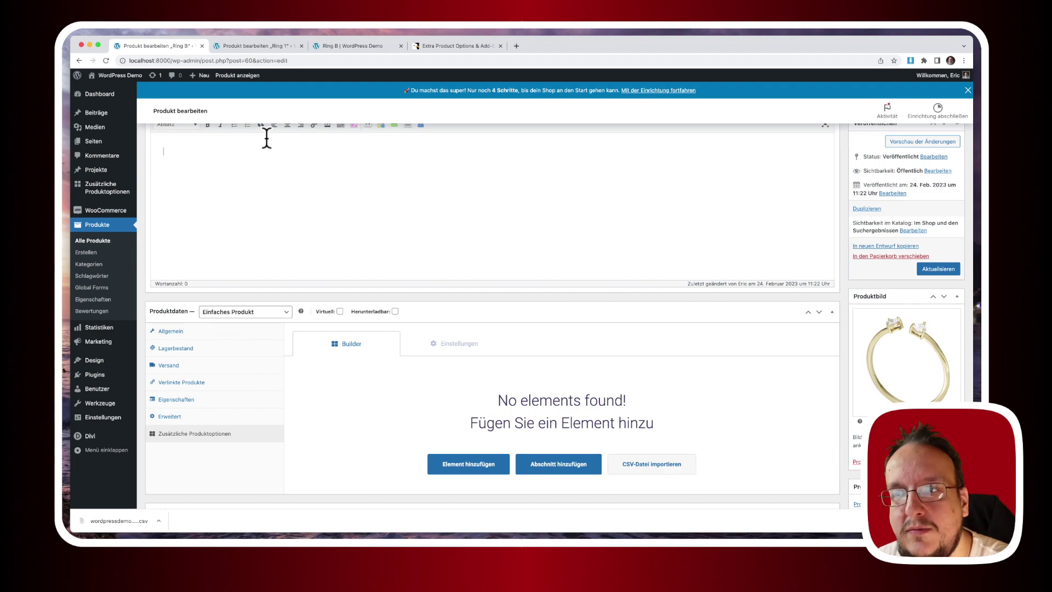
left_click(91, 241)
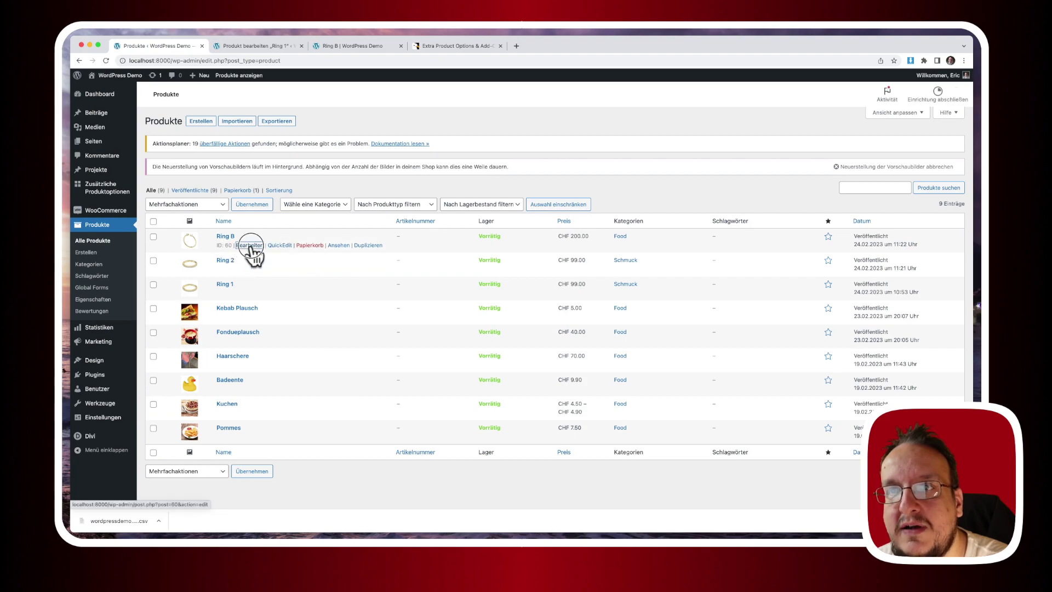
left_click(250, 246)
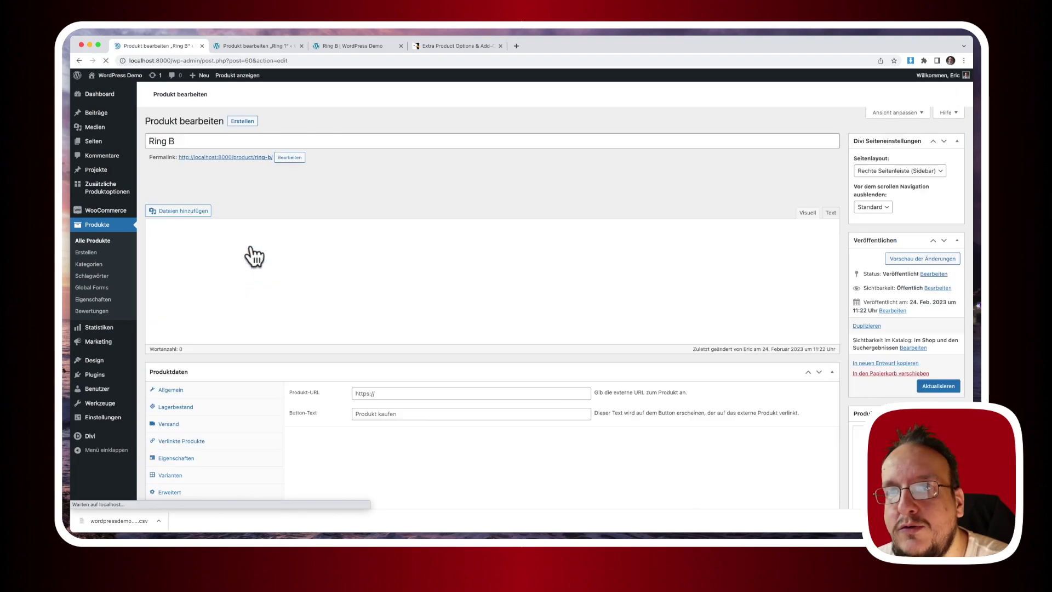
scroll(298, 268, "down", 6)
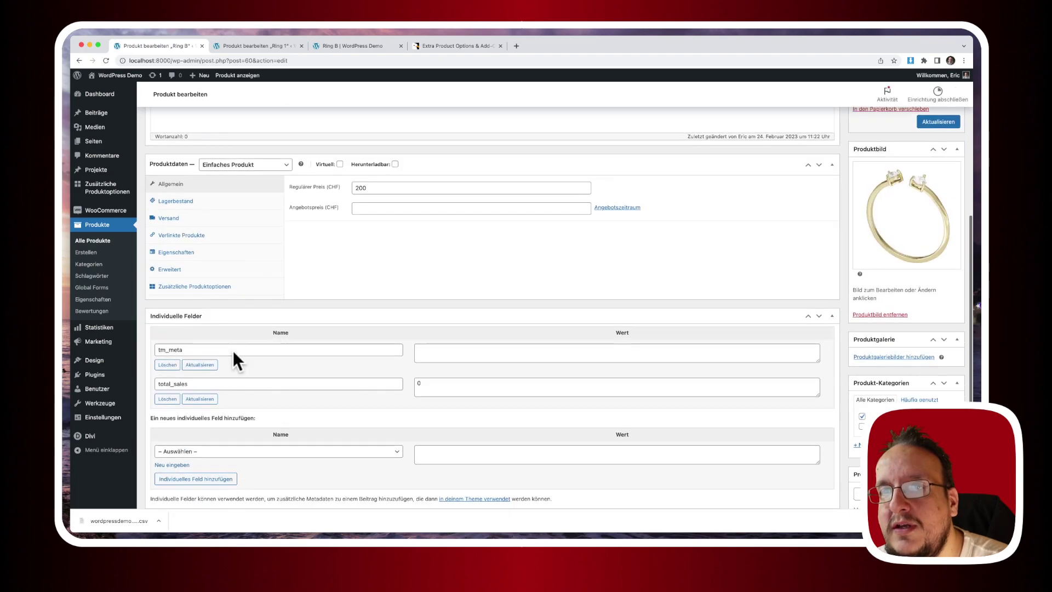
left_click(193, 277)
scroll(246, 293, "up", 1)
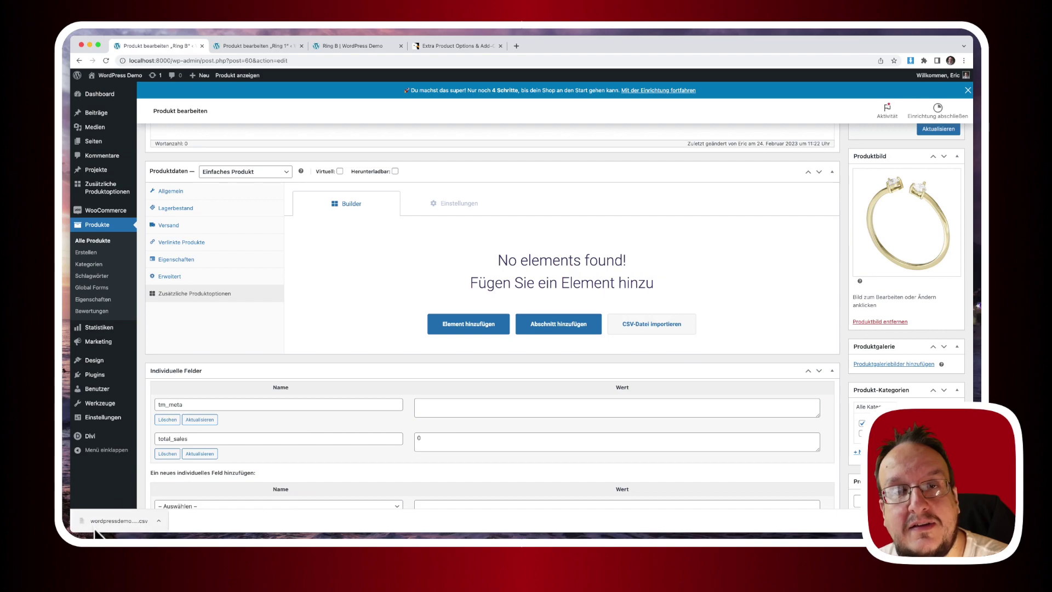
Import wordpressdemo.users.2023-02-24-10-23-47.csv from Downloads into Ring B's product options, adding its contents as new elements.
left_click(659, 321)
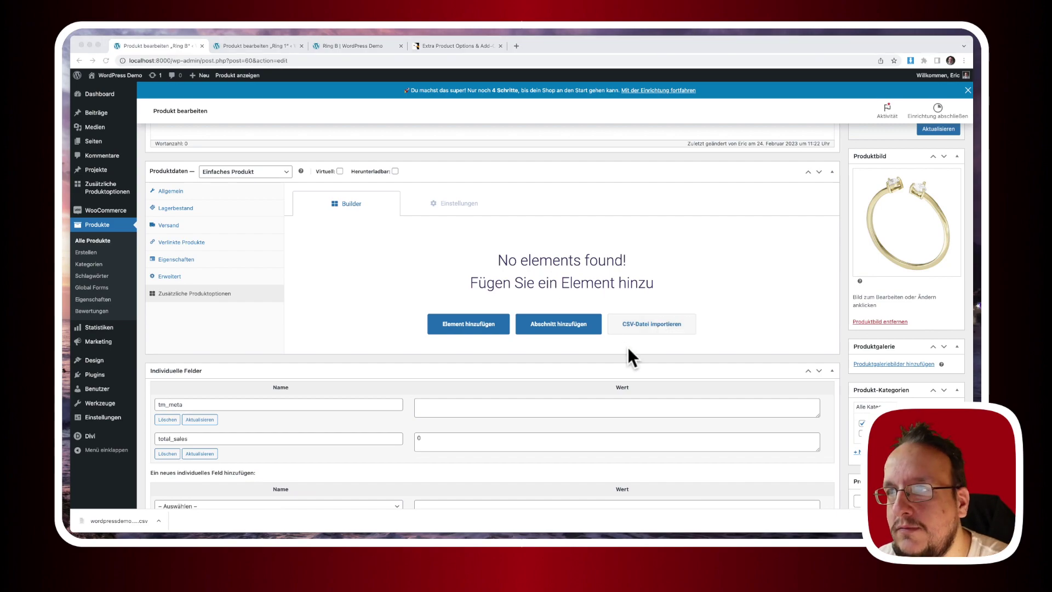
left_click(652, 326)
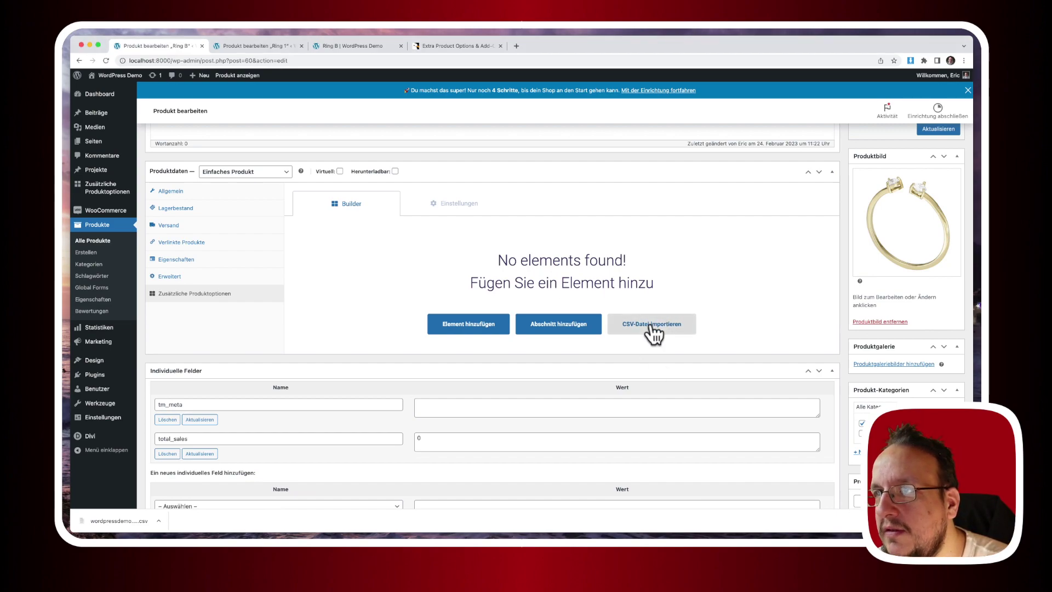
left_click(652, 328)
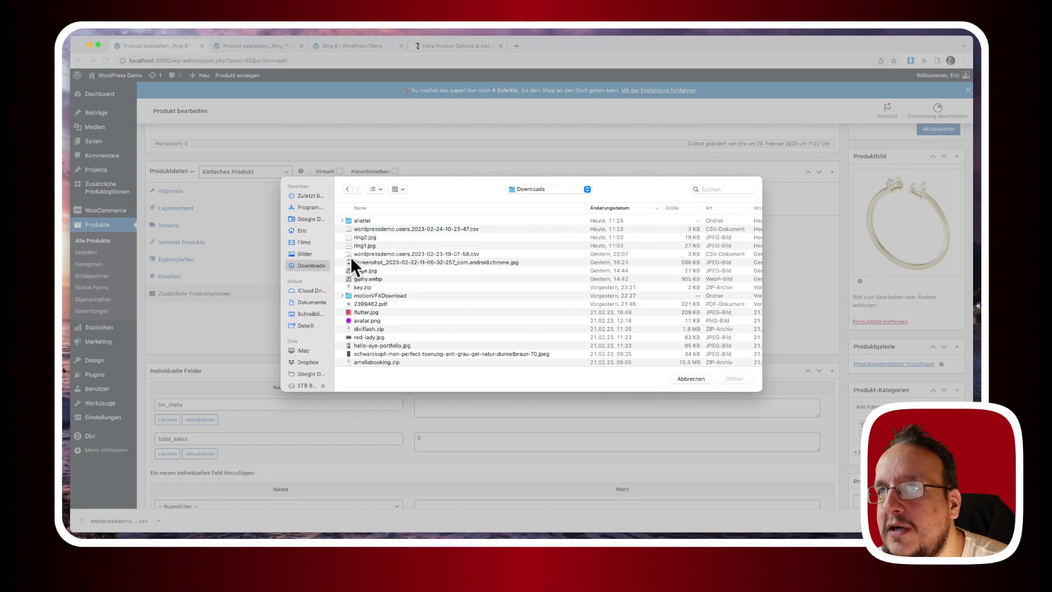
double_click(469, 229)
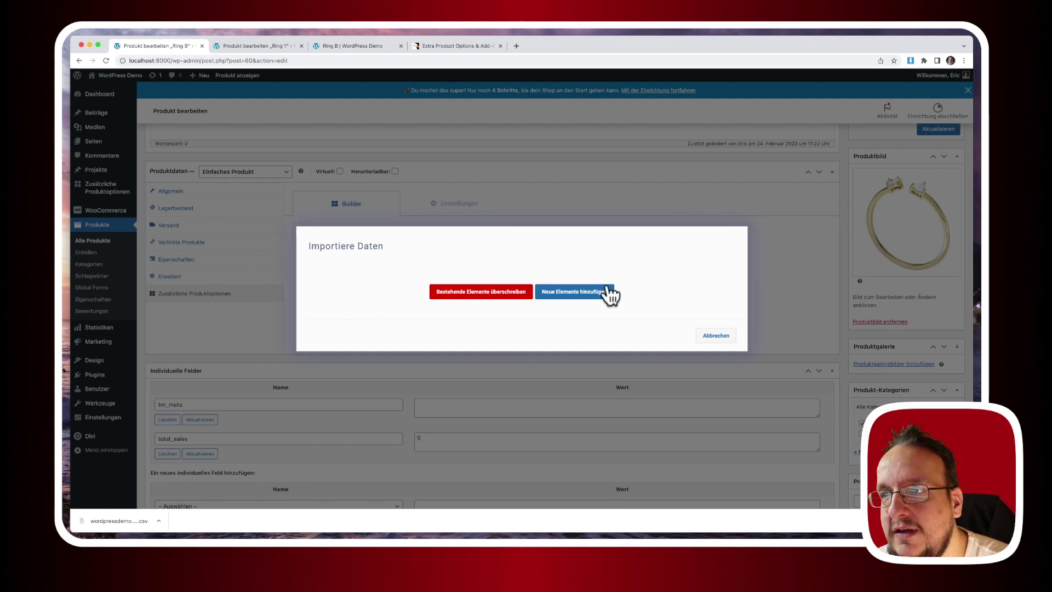
left_click(576, 294)
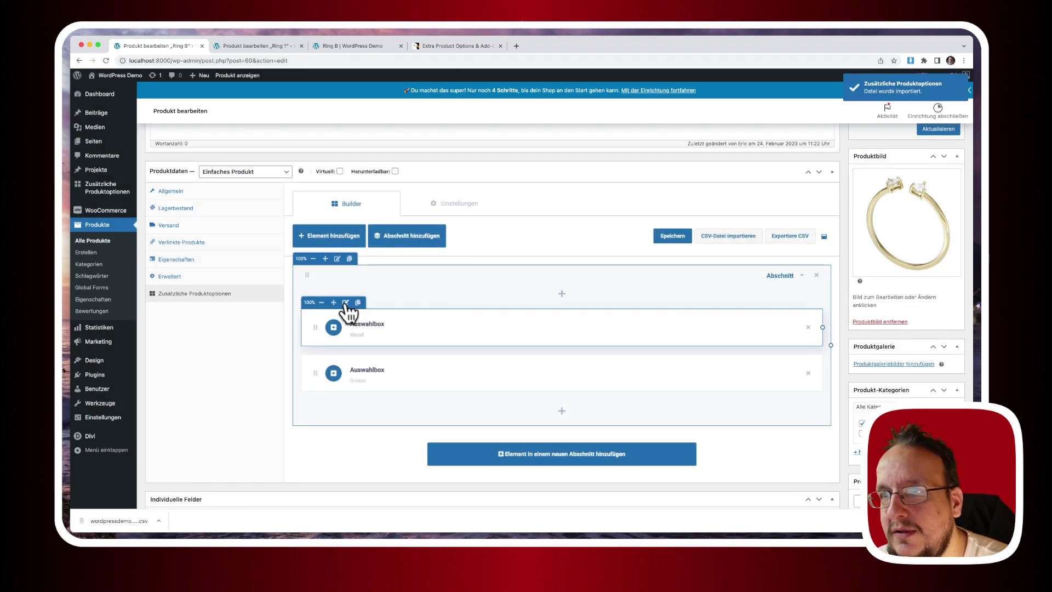
Inspect the label settings of the imported Metall and Grösse select boxes, leaving each without changes.
left_click(346, 303)
left_click(210, 162)
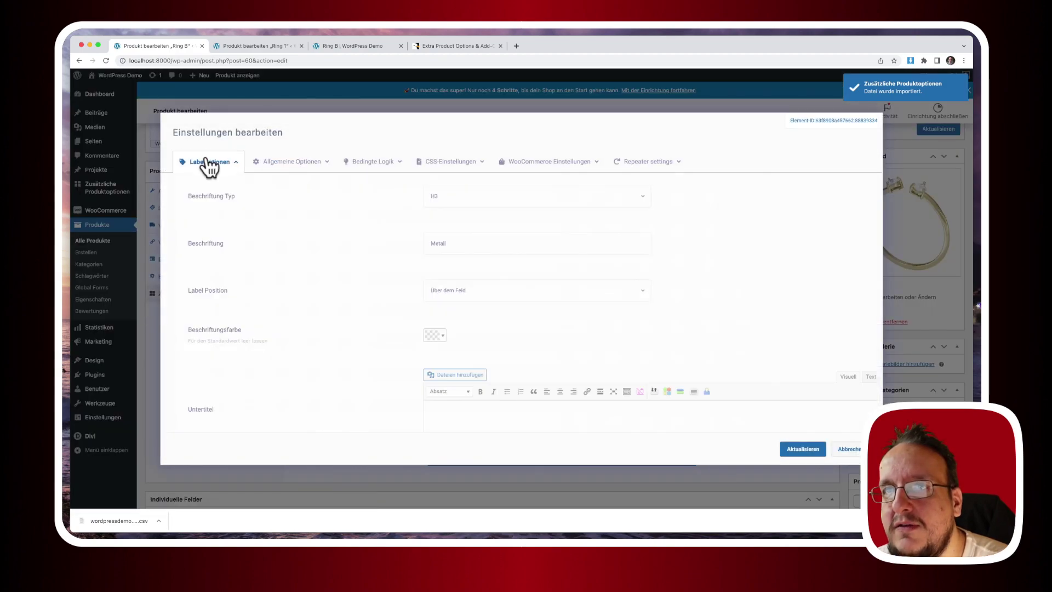
left_click(843, 450)
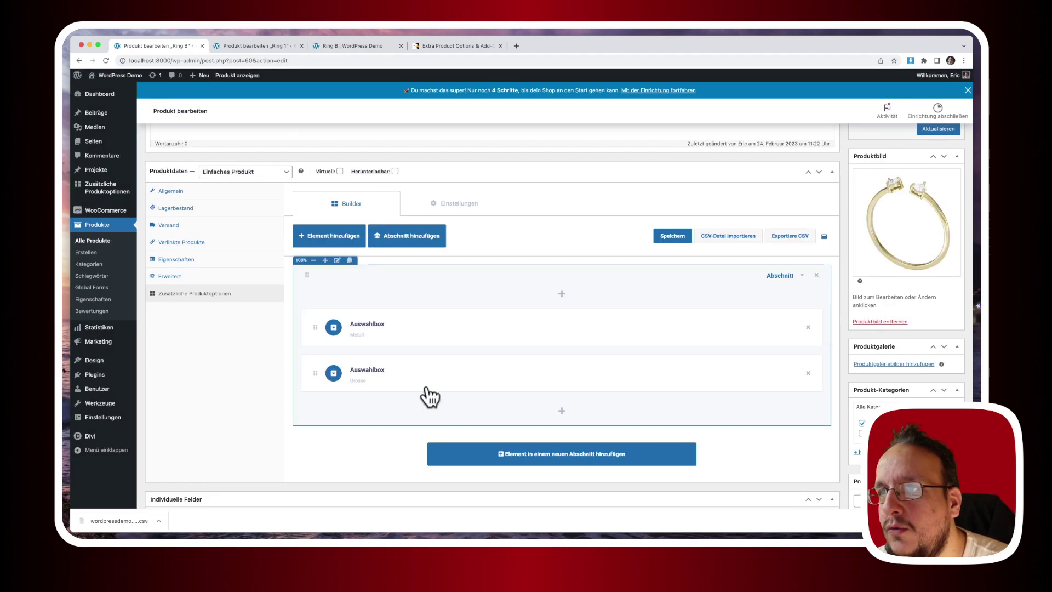
left_click(345, 348)
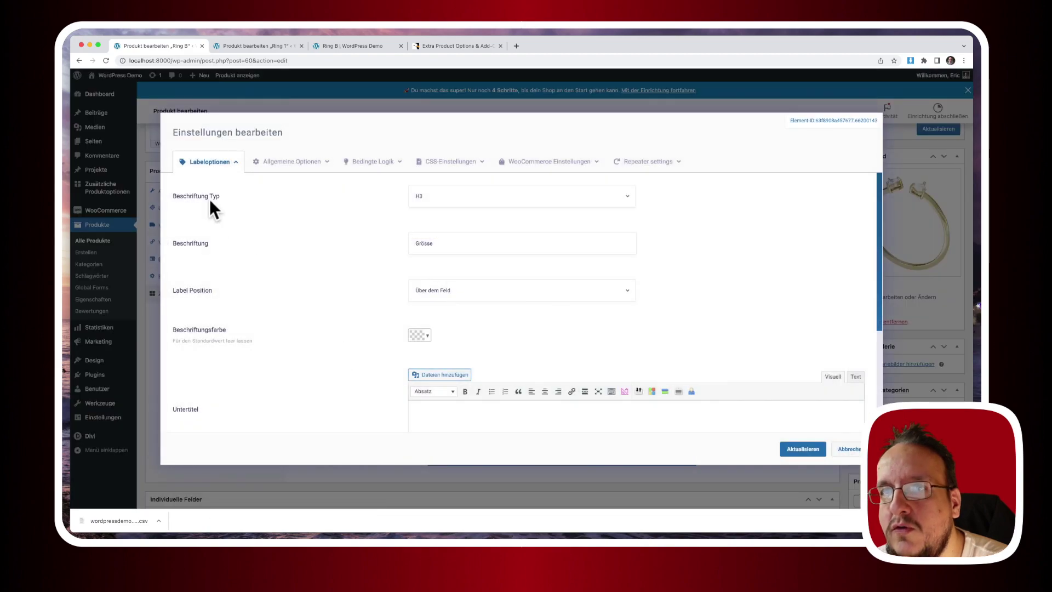
left_click(850, 451)
Update the Ring B product and reload its storefront page.
scroll(906, 296, "up", 4)
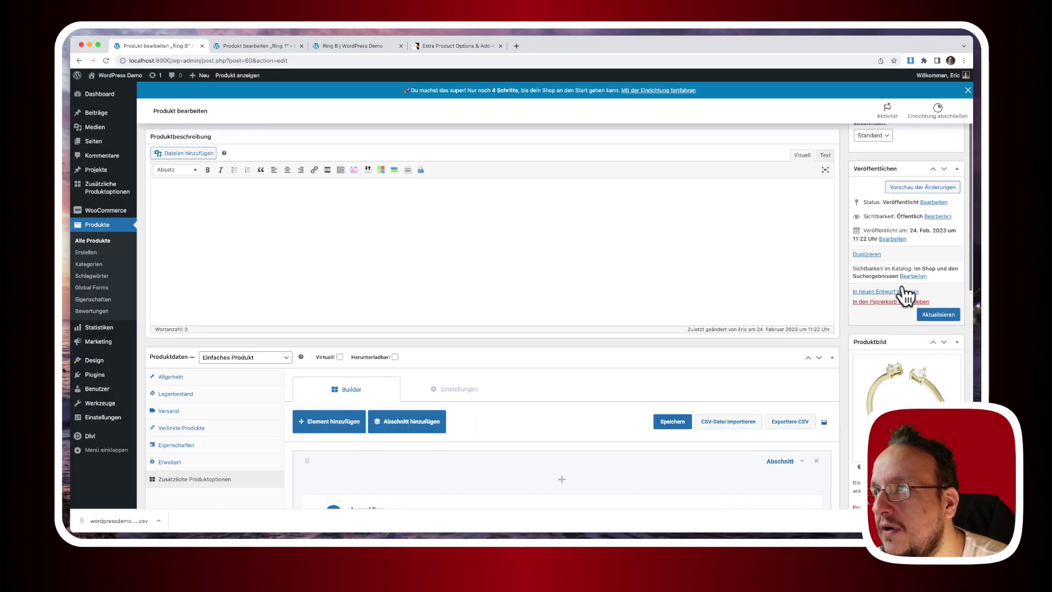
left_click(936, 315)
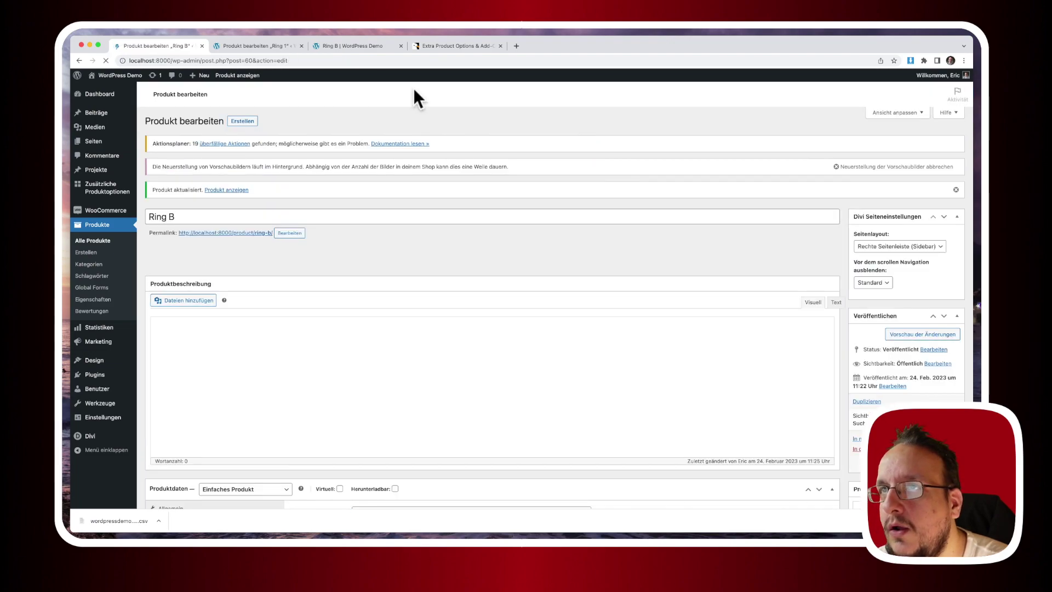
left_click(348, 45)
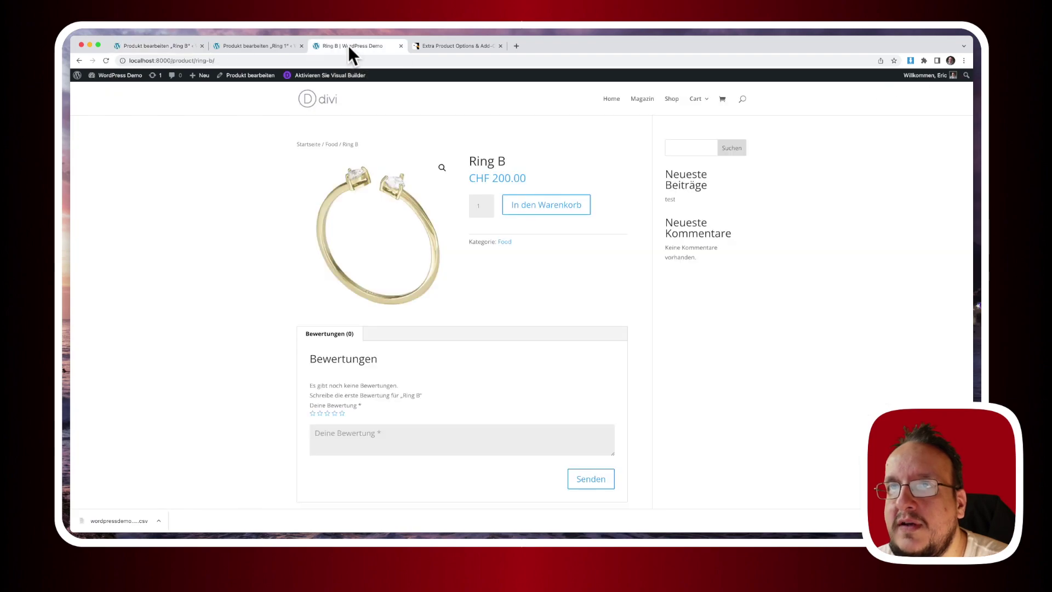
left_click(106, 60)
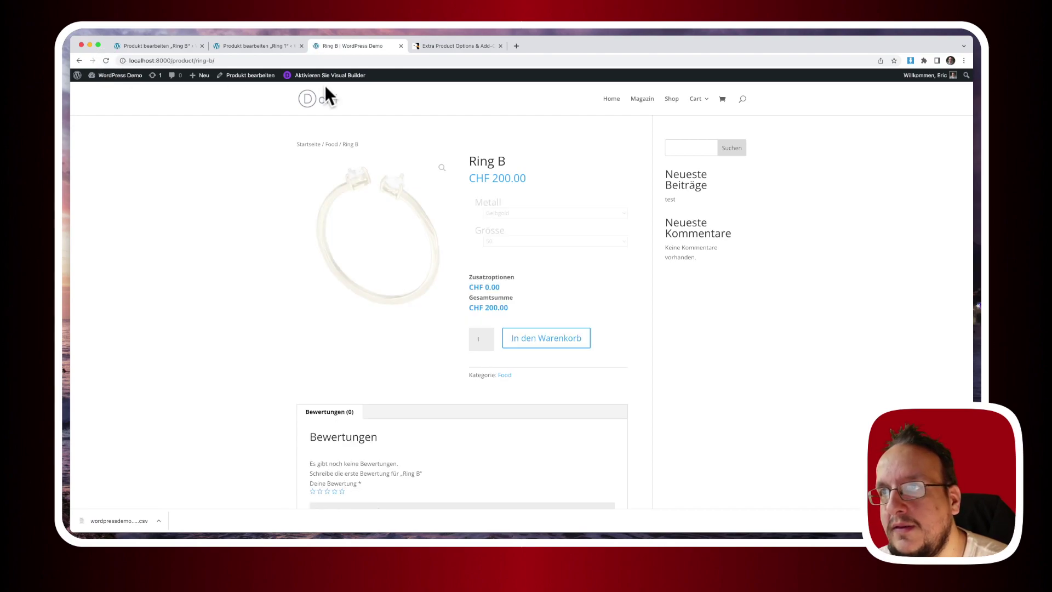
Test Ring B's options by choosing Rosegold for Metall and 52 for Grösse.
left_click(537, 213)
left_click(540, 222)
left_click(536, 241)
left_click(539, 253)
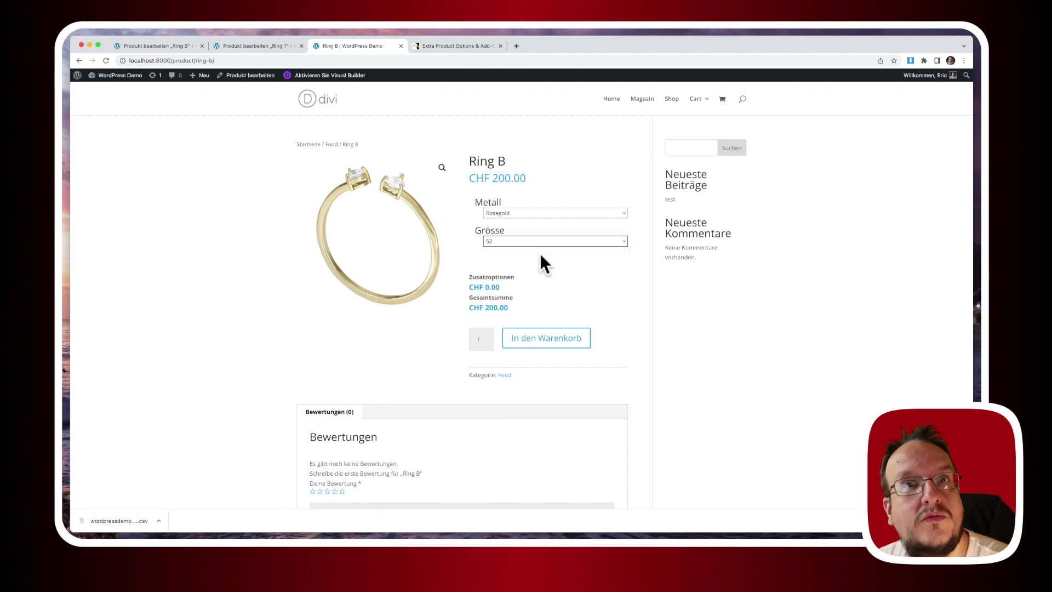